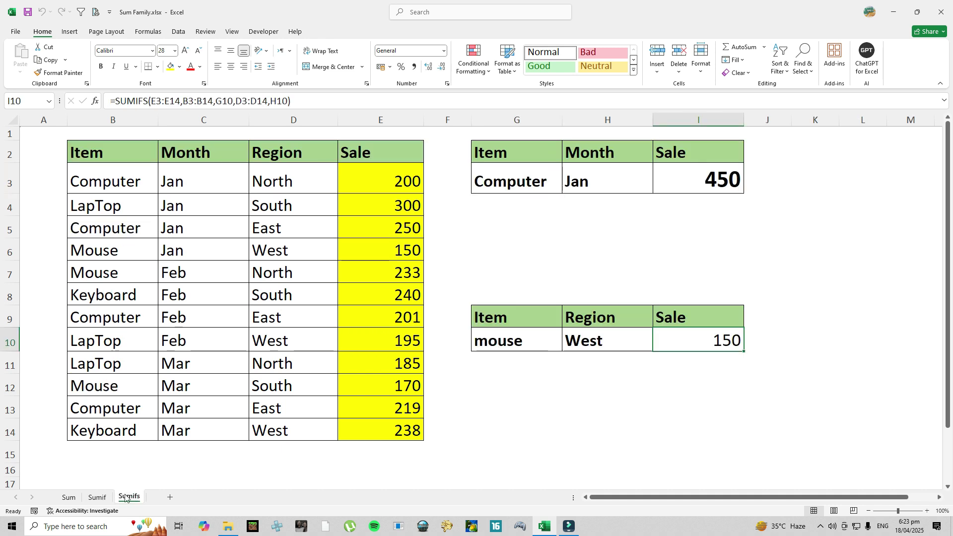
Step: Switch to the Sum sheet and select the empty result cell G3 under the Sum header
click(69, 497)
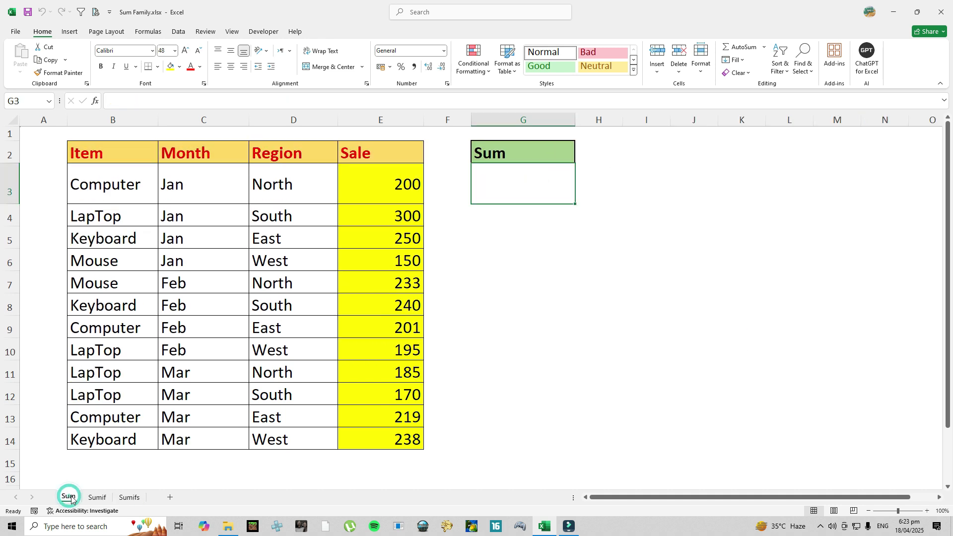
drag(394, 176, 431, 454)
click(517, 188)
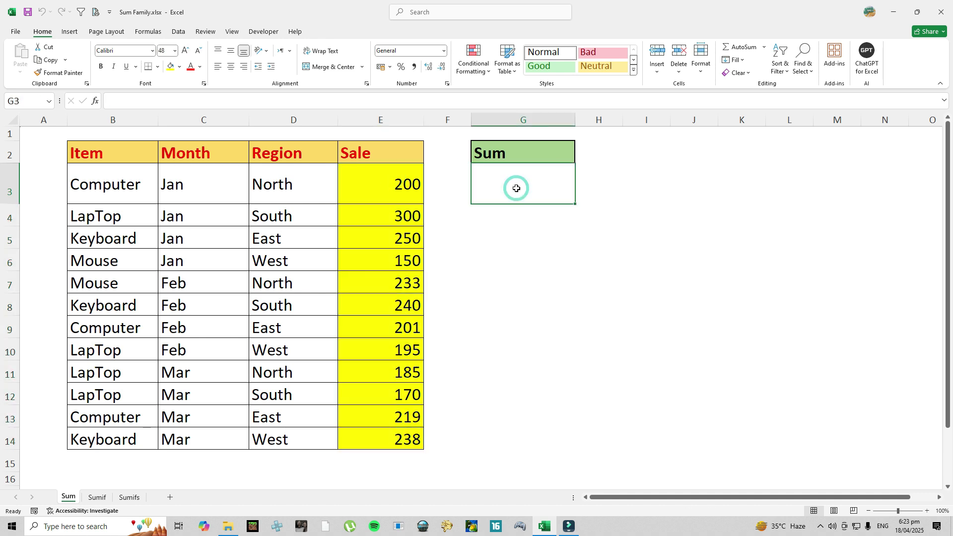
click(396, 189)
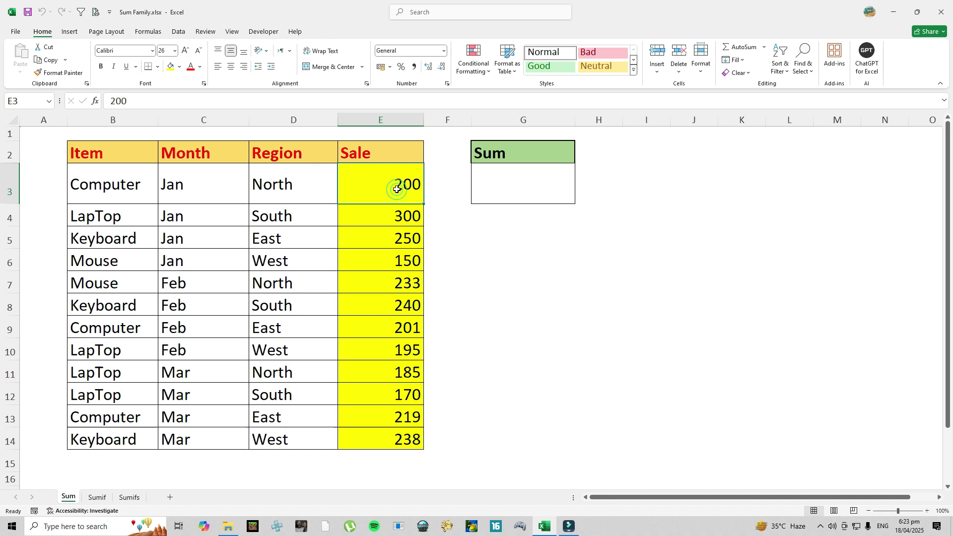
click(506, 193)
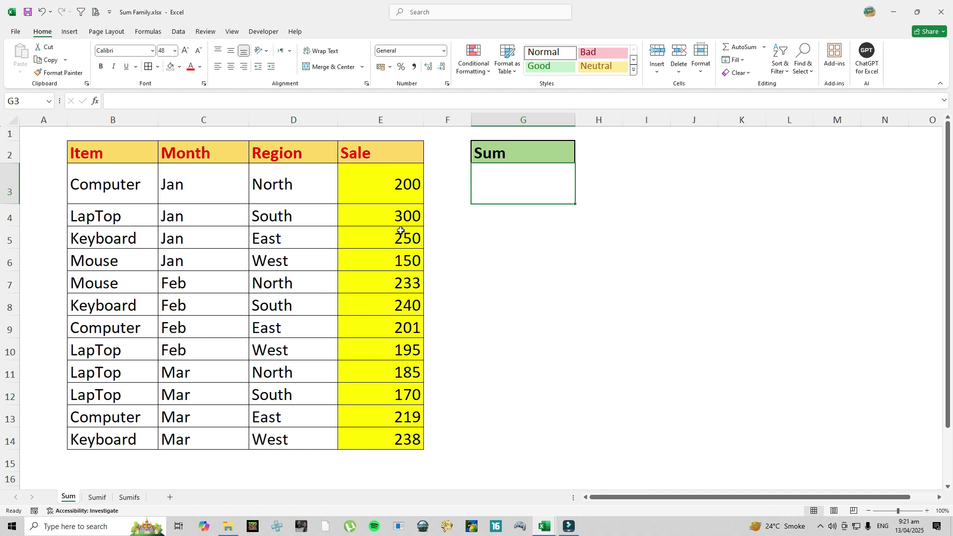
click(519, 183)
text(=)
click(407, 192)
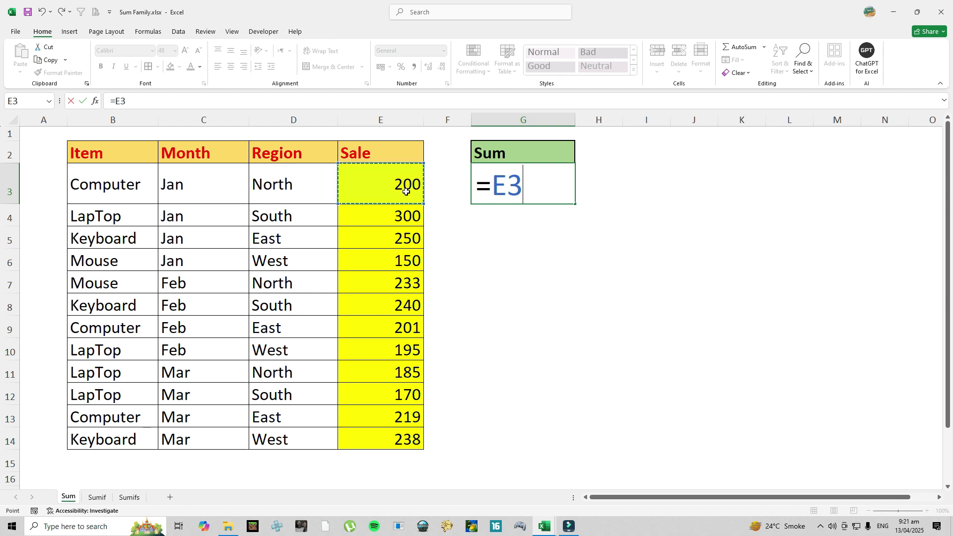
text(+)
click(404, 215)
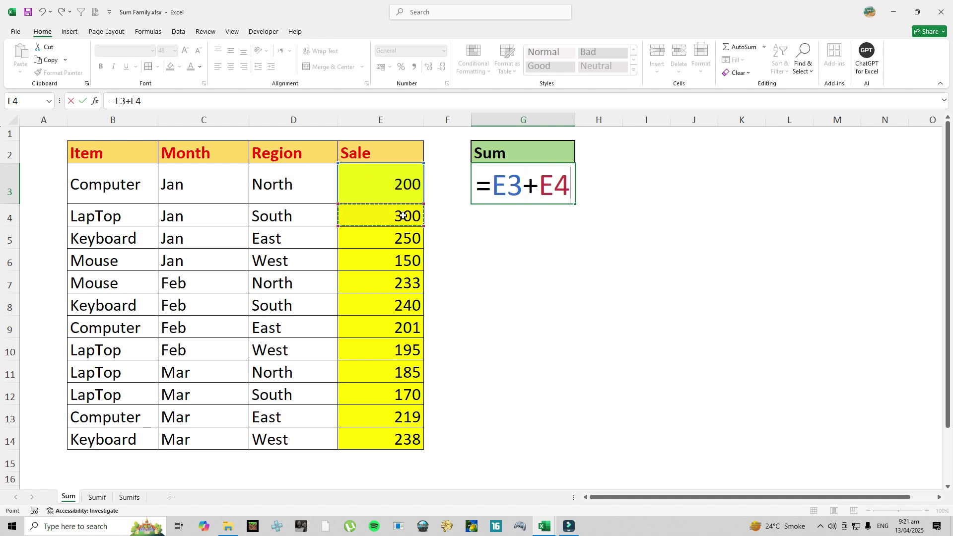
text(+)
click(395, 243)
text(+)
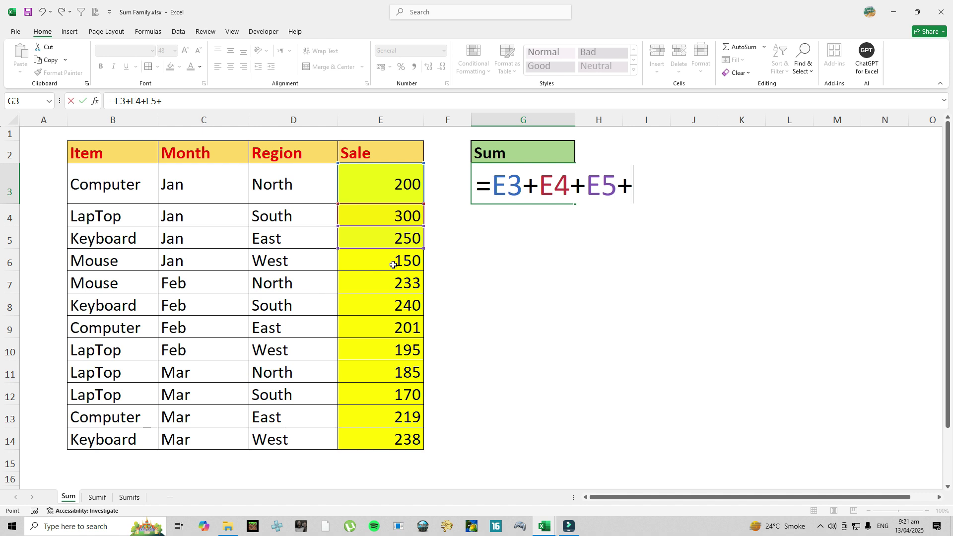
click(393, 264)
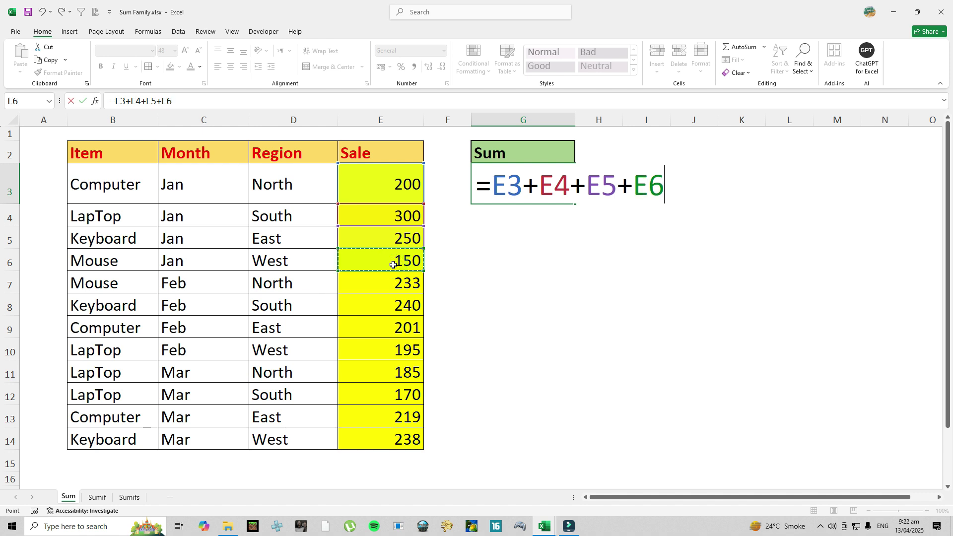
key(Escape)
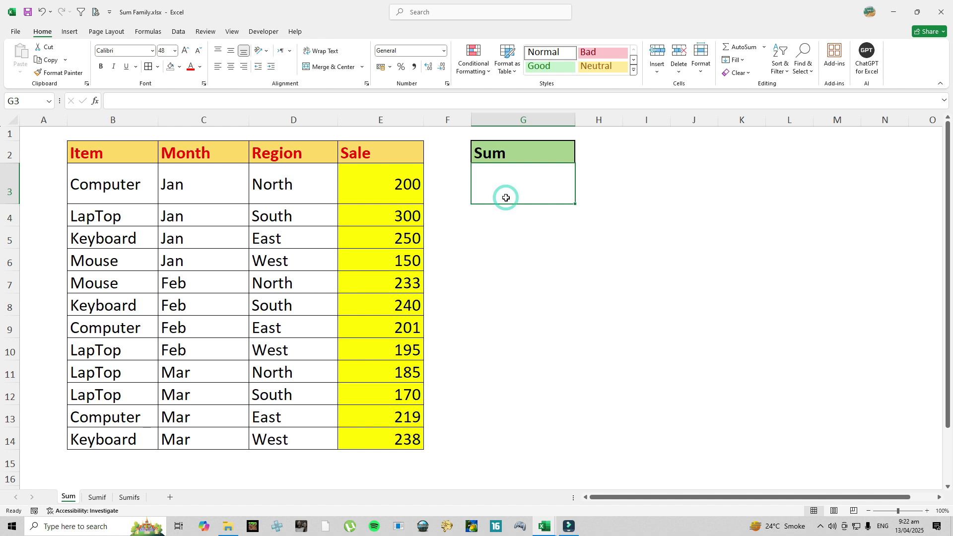
Step: Enter the formula =SUM(E3:E14) in G3 to add up all the values in the Sale column
text(=)
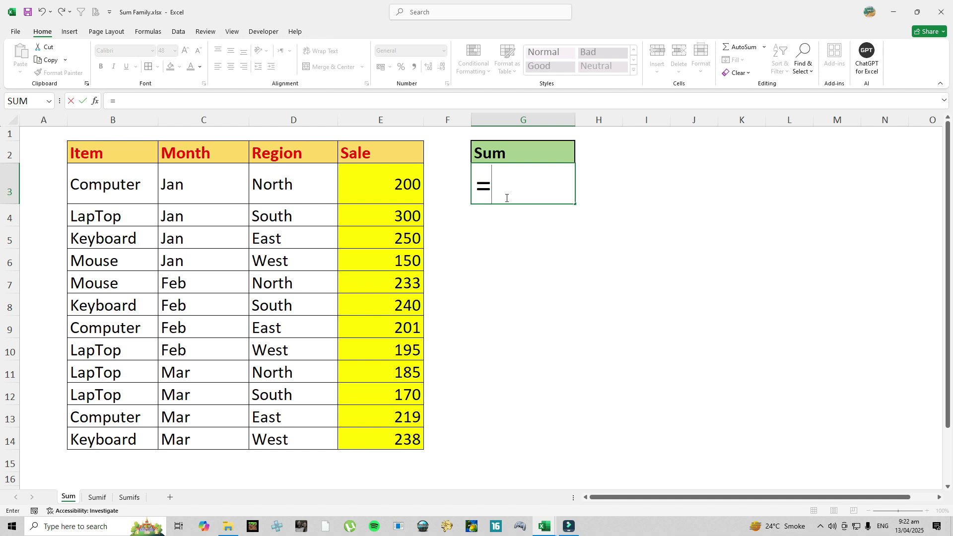
text(sum)
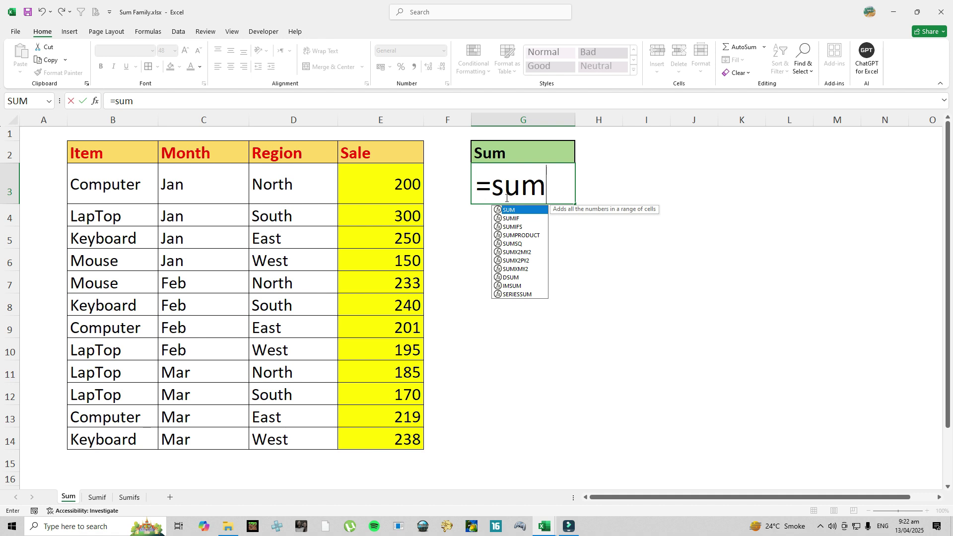
text(()
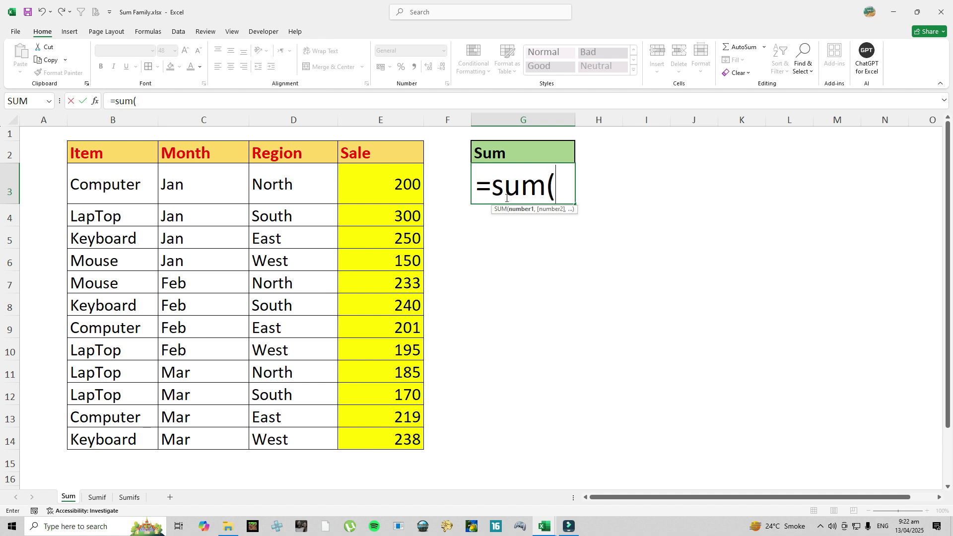
drag(372, 185, 391, 440)
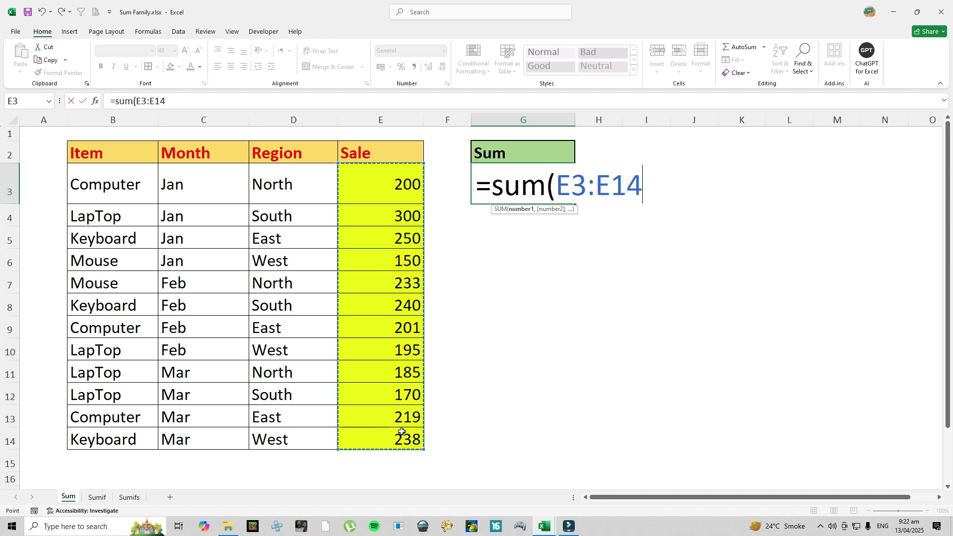
text())
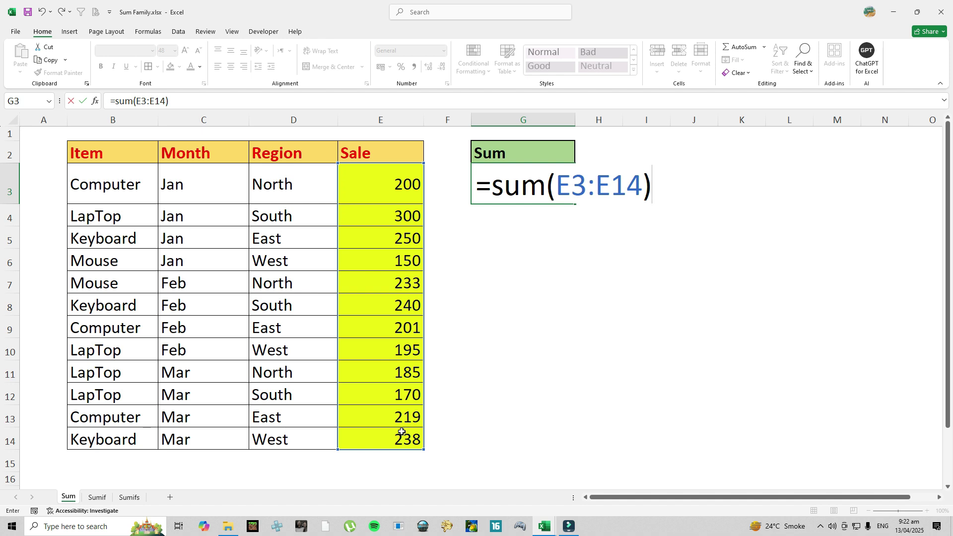
key(Return)
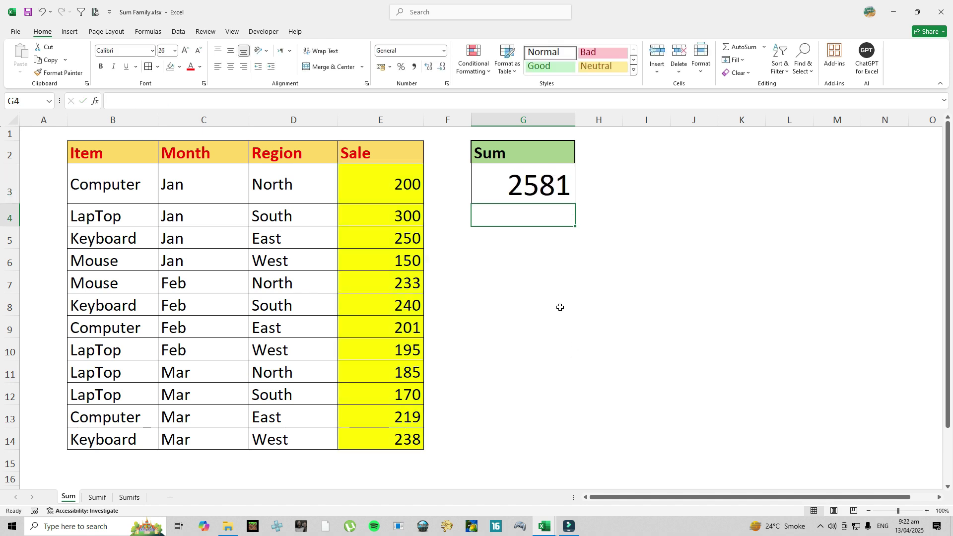
Step: Insert a new row above row 8 in the sales table and enter 500 as its sale in E8
right_click(6, 306)
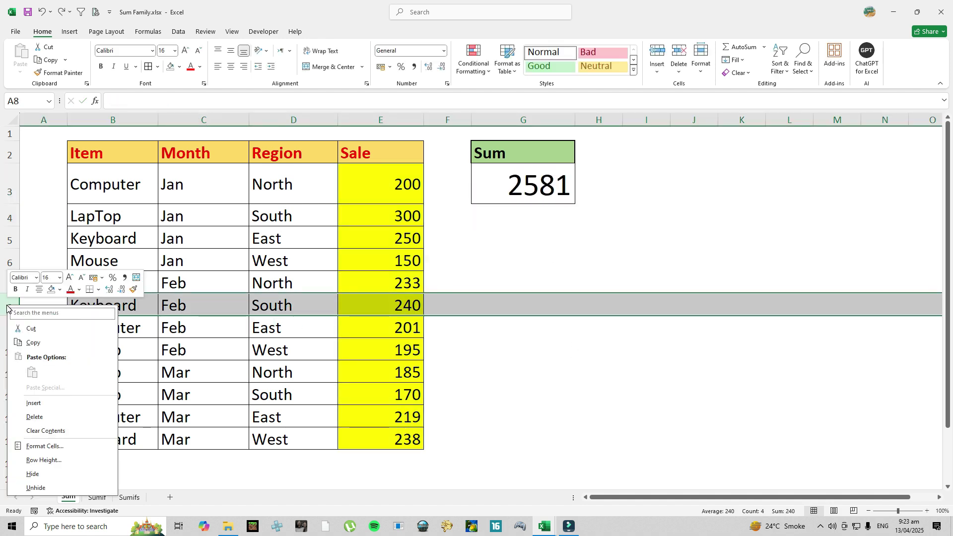
click(46, 404)
drag(99, 305, 267, 307)
click(393, 303)
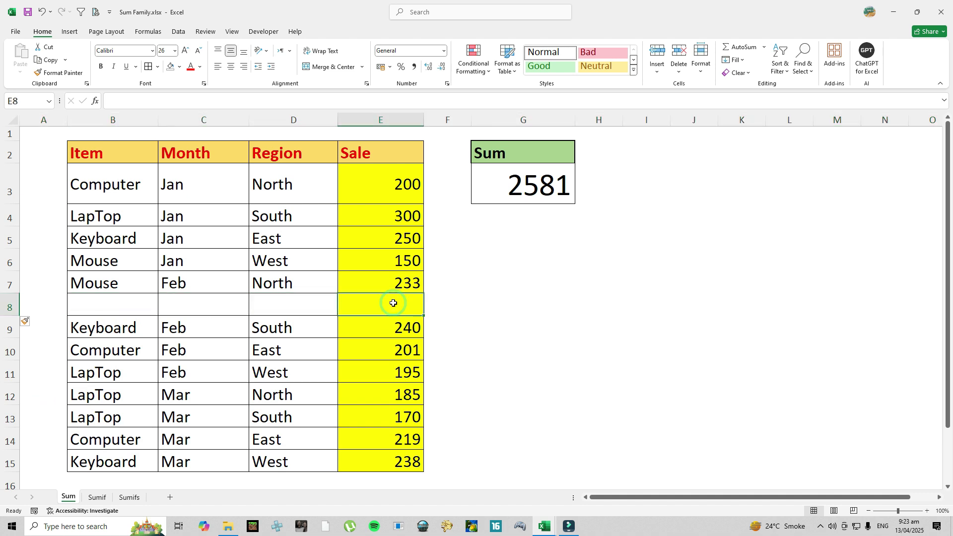
text(500)
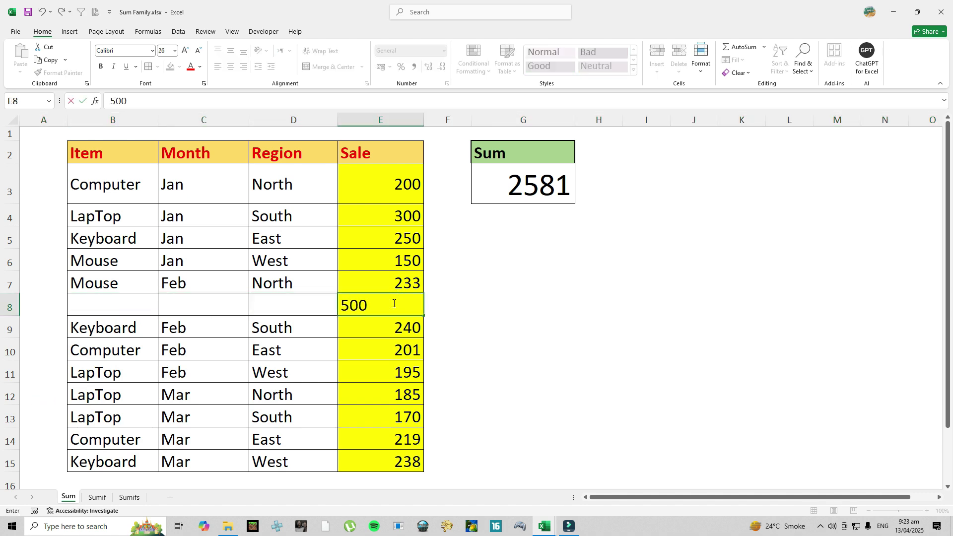
key(Return)
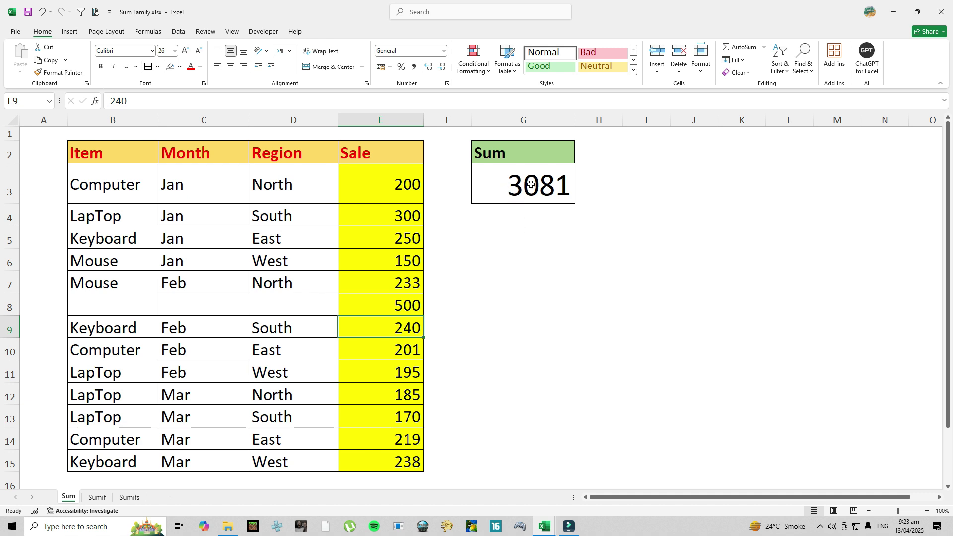
Step: Undo the 500 entry and the row insertion, and clear the SUM formula from G3
key(ctrl+z)
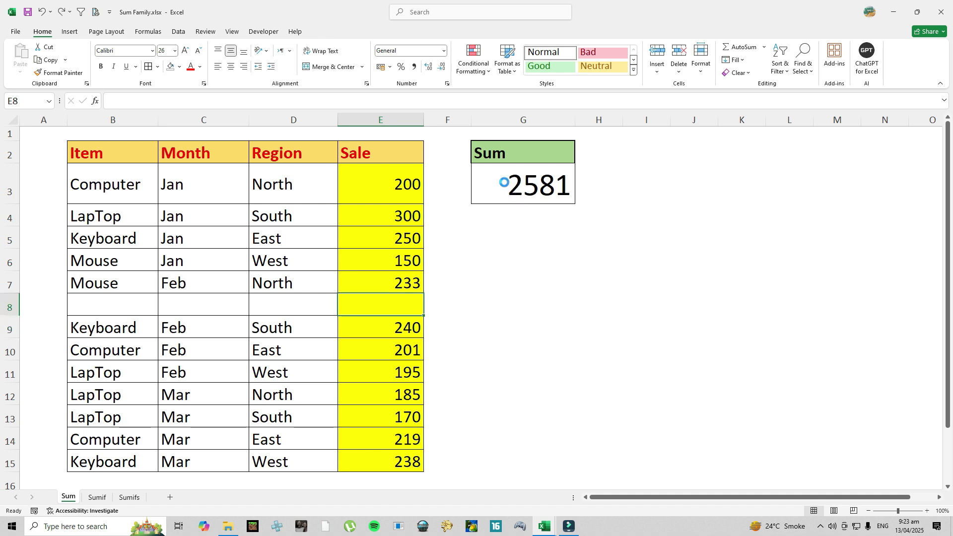
key(ctrl+z)
click(504, 184)
key(Delete)
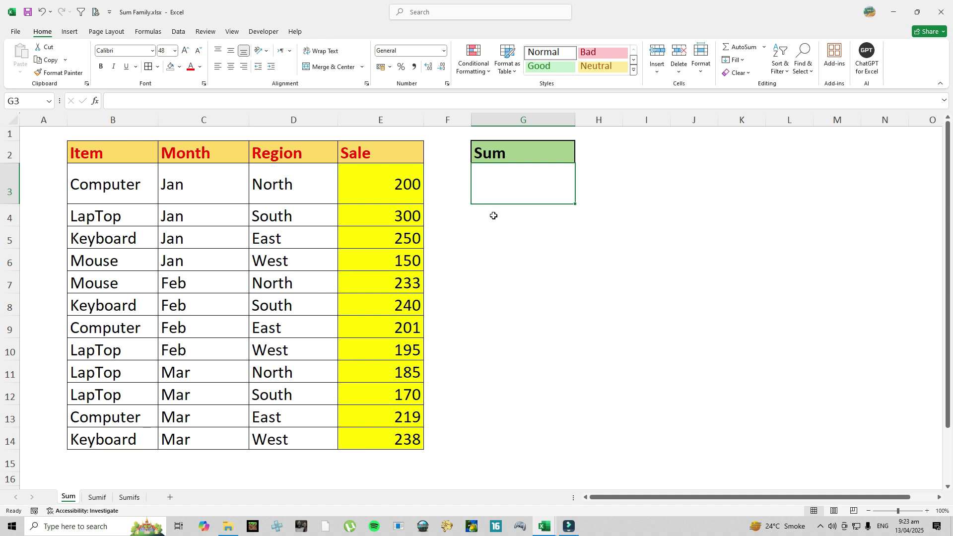
Step: On the Sumif sheet, copy the item Computer from B3 into the Item criteria cell G3
key(ctrl+Left)
key(ctrl+Left)
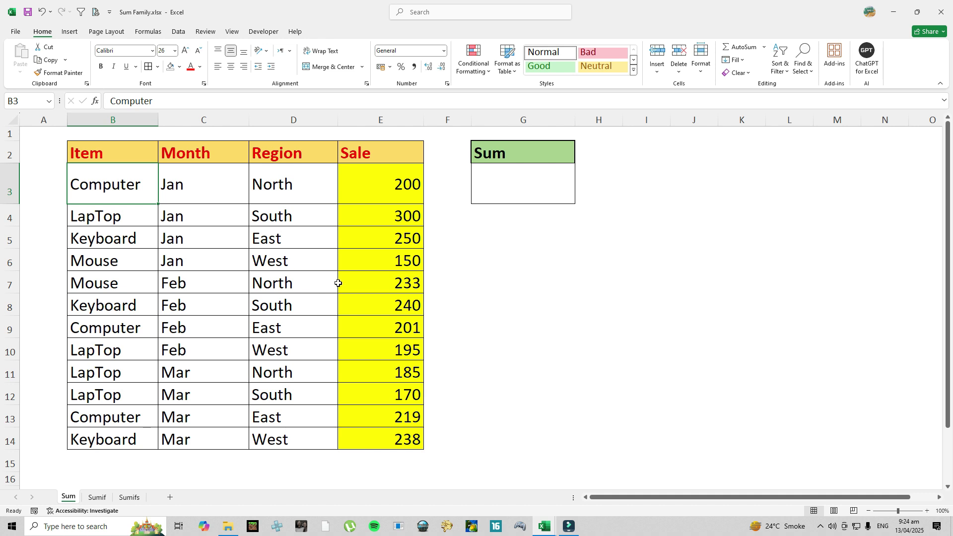
click(97, 498)
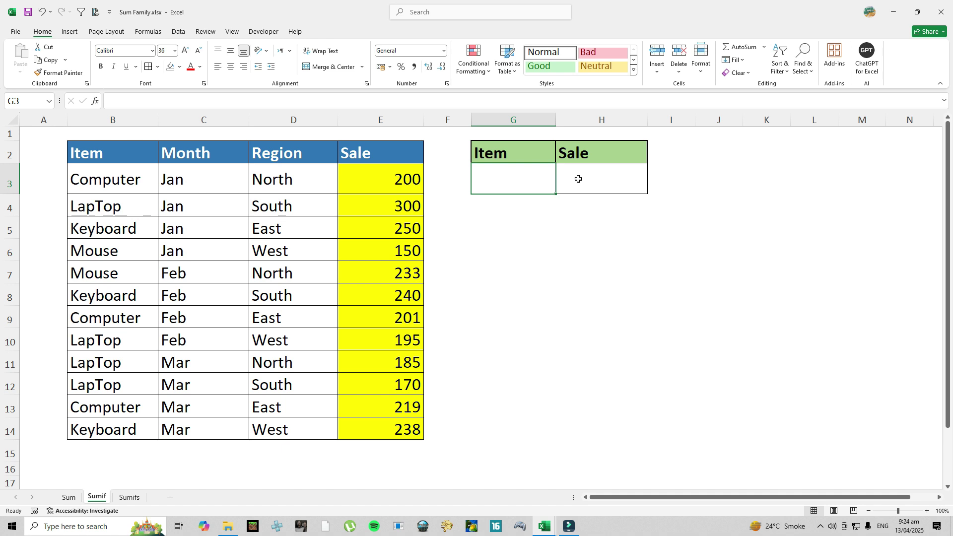
click(507, 180)
click(580, 178)
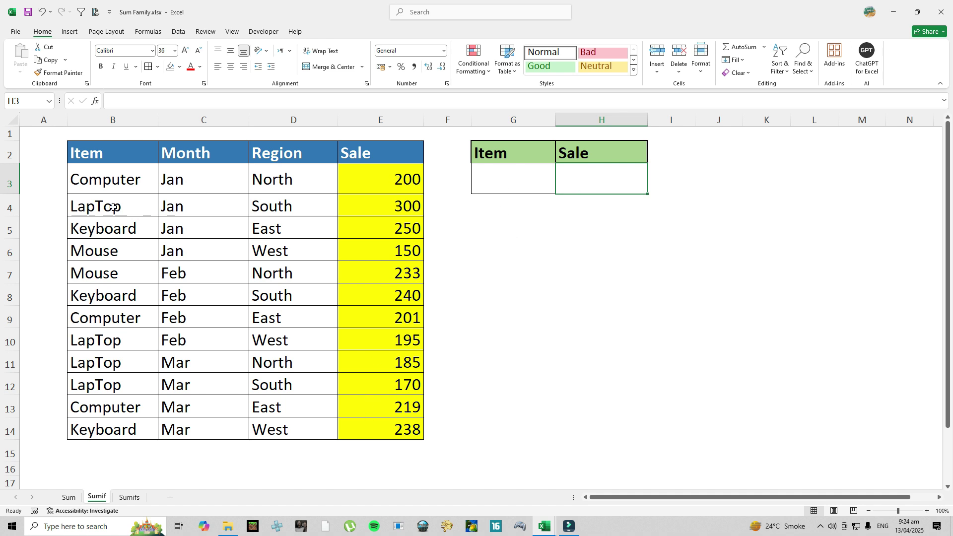
click(124, 168)
key(ctrl+c)
click(497, 181)
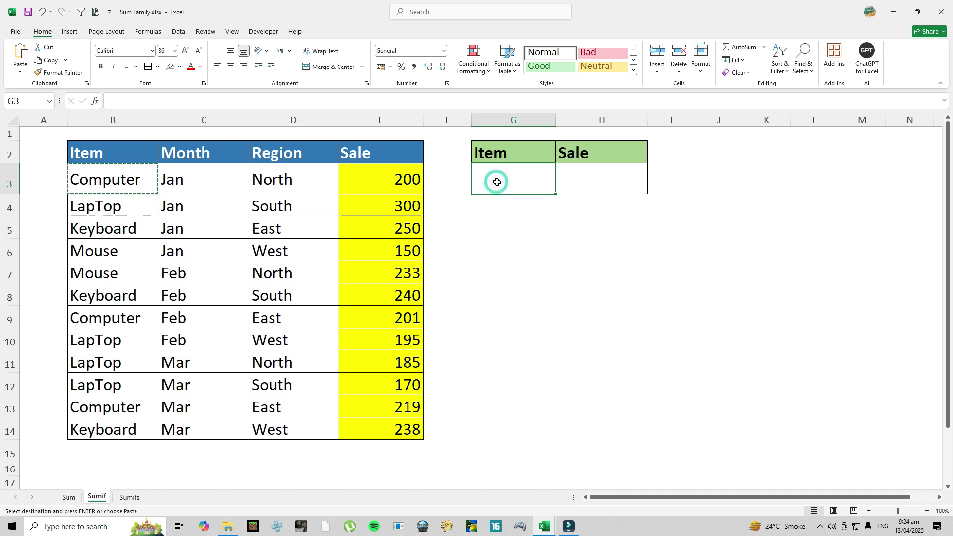
key(Return)
Step: Enter =SUMIF(B3:B14,G3,E3:E14) in H3 to total the sales of the item named in G3
click(599, 185)
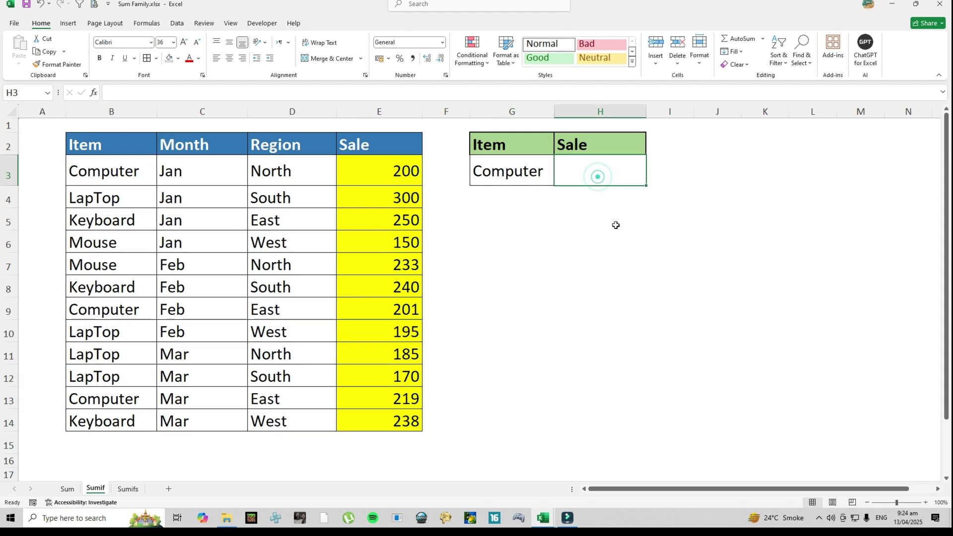
text(=)
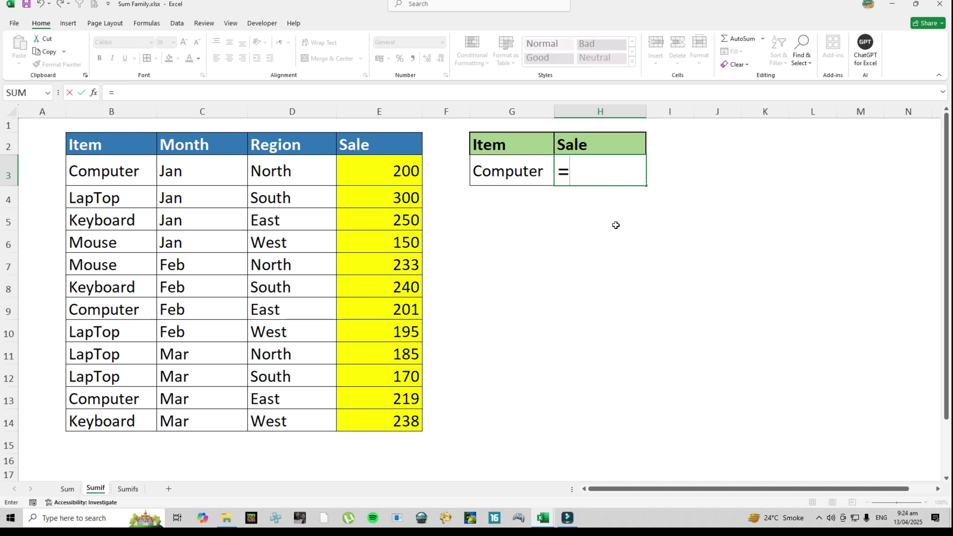
text(sumif)
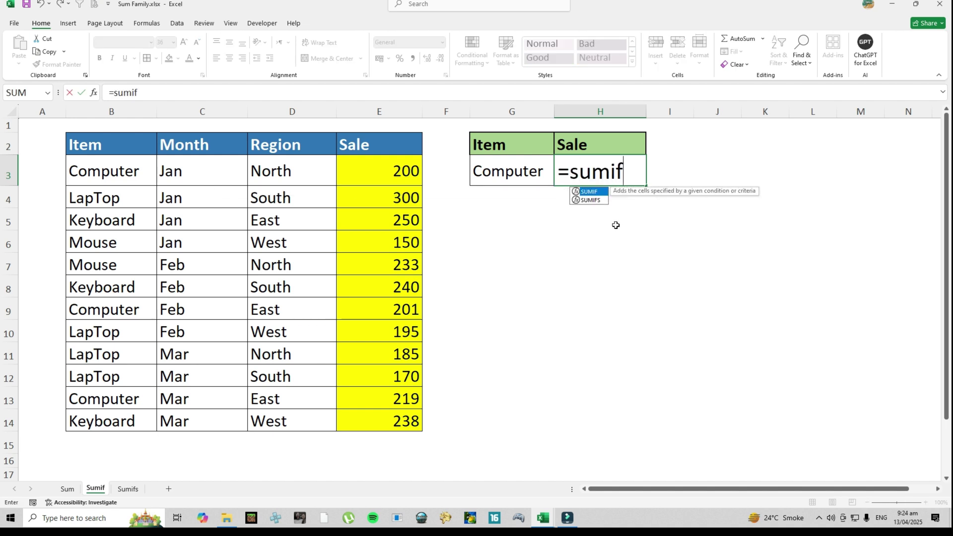
text(()
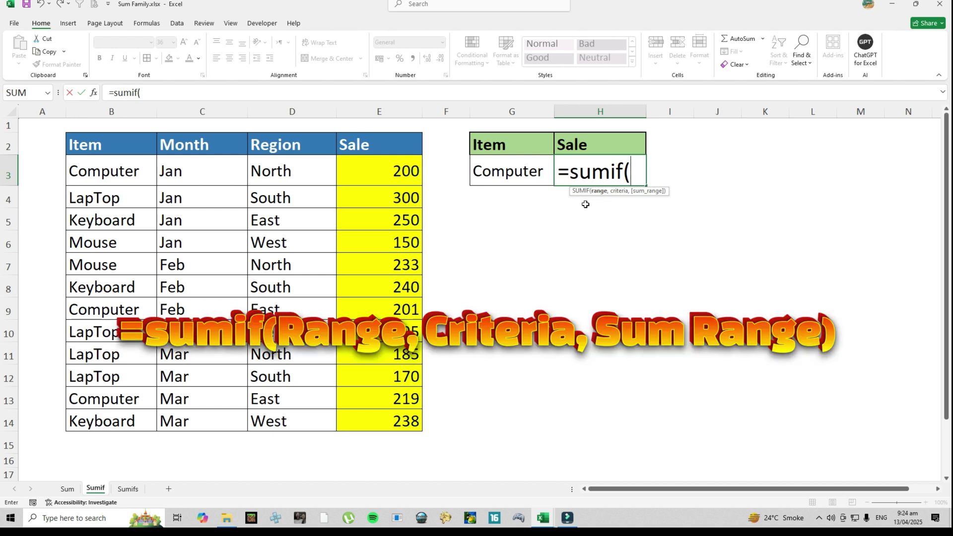
drag(584, 198, 574, 228)
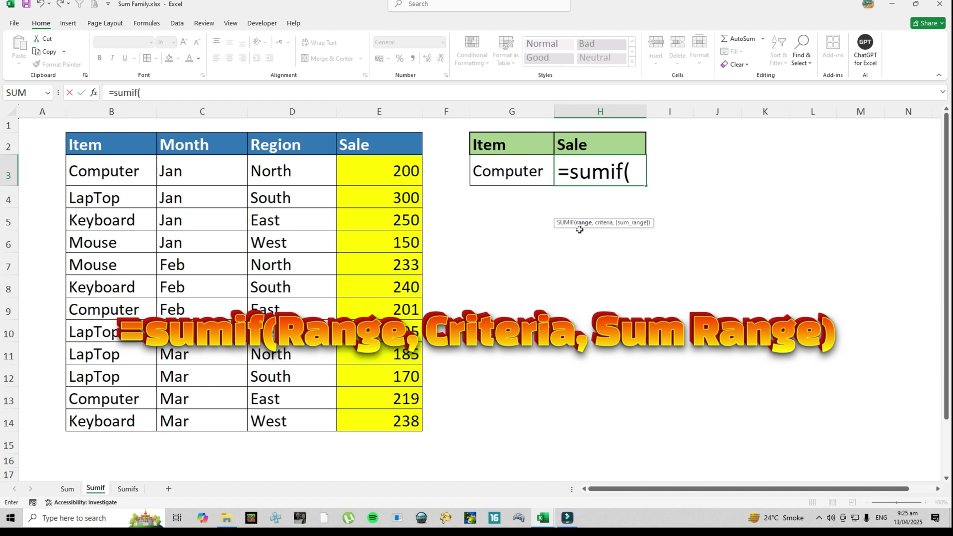
drag(127, 171, 104, 420)
text(,)
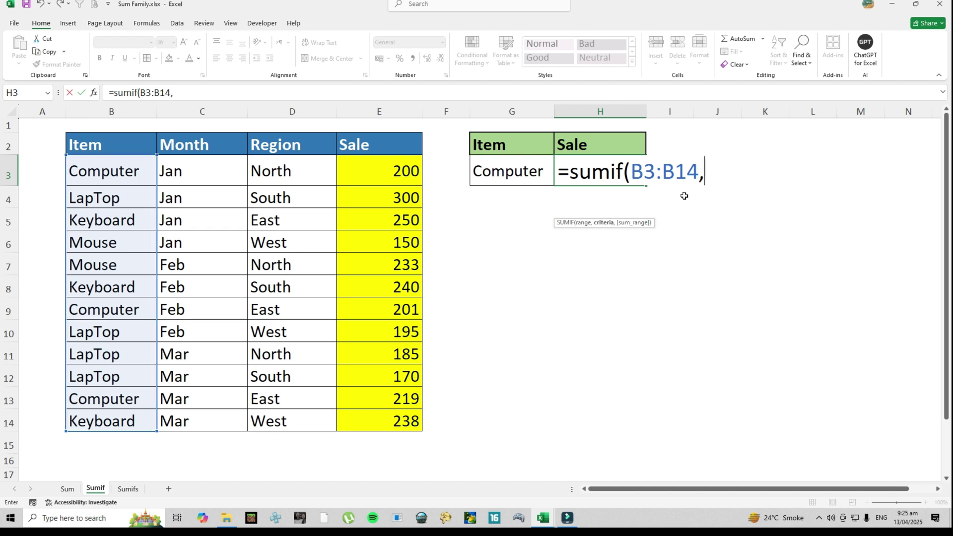
click(493, 174)
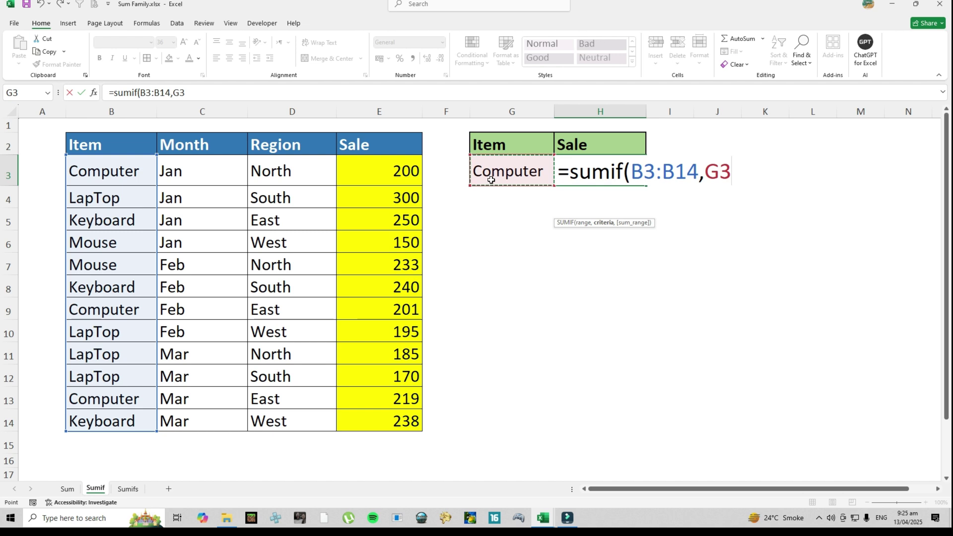
text(,)
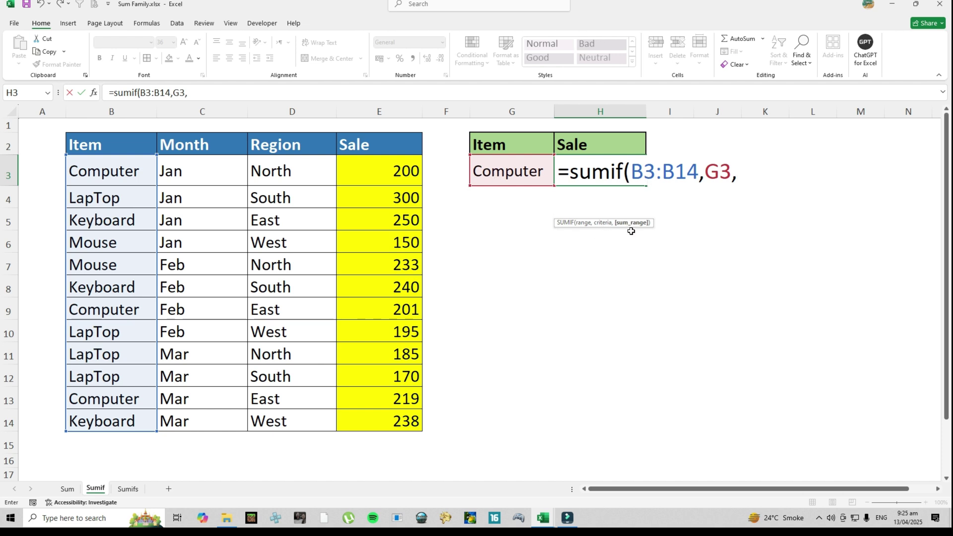
drag(402, 171, 391, 426)
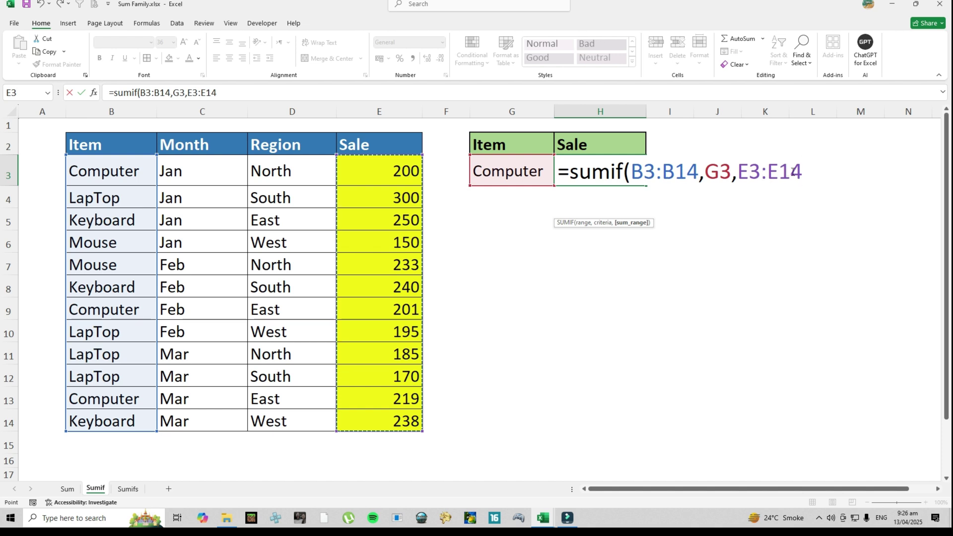
text())
key(Return)
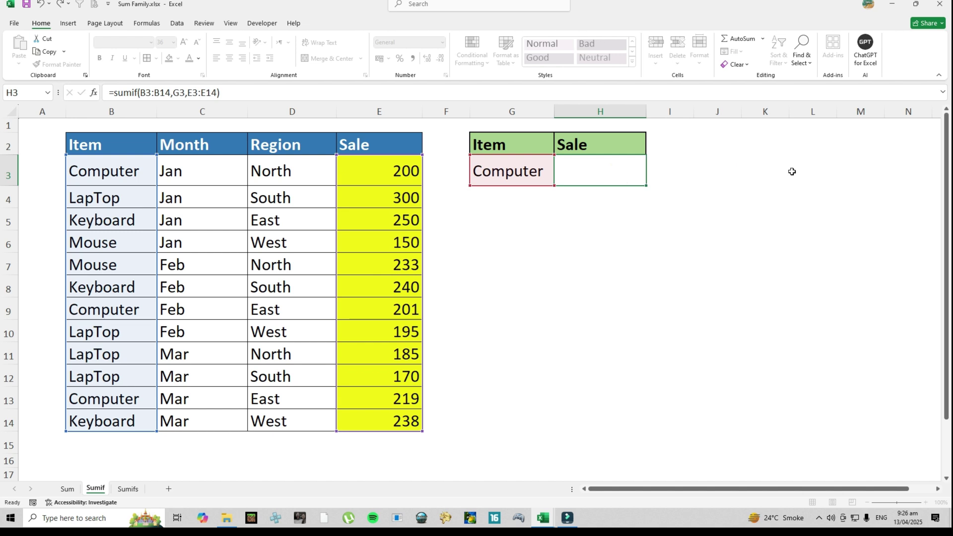
Step: Change the Item criteria in G3 to mouse to recalculate the SUMIF total in H3
click(514, 172)
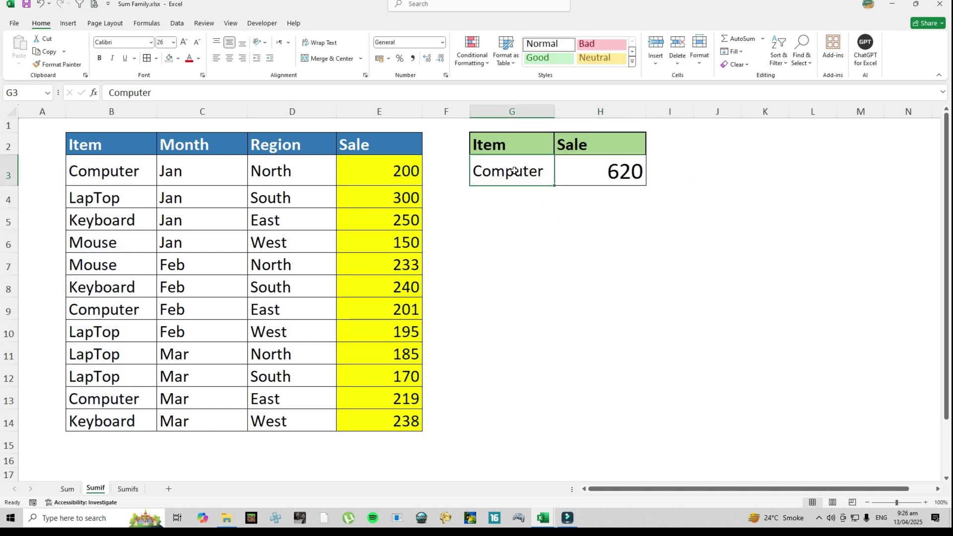
click(618, 173)
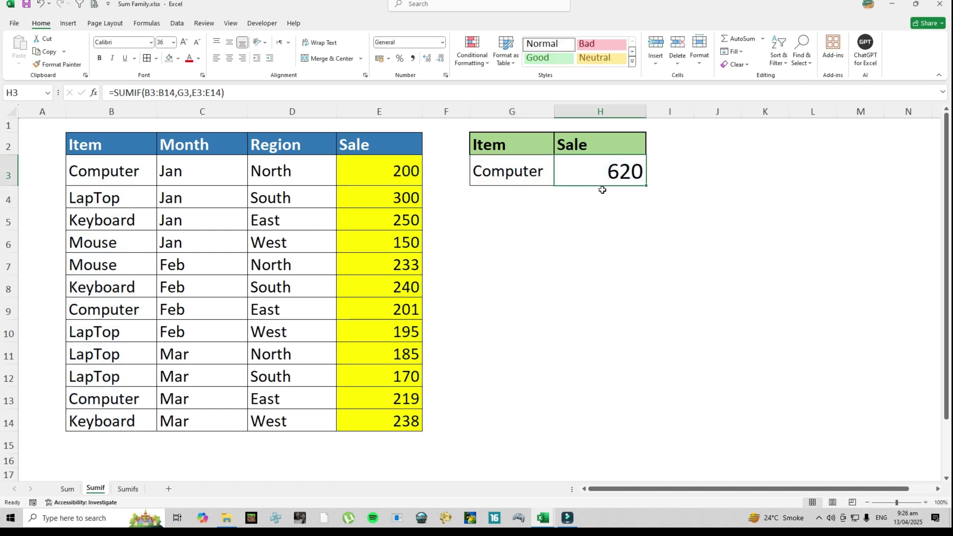
click(502, 169)
text(mouse)
key(Return)
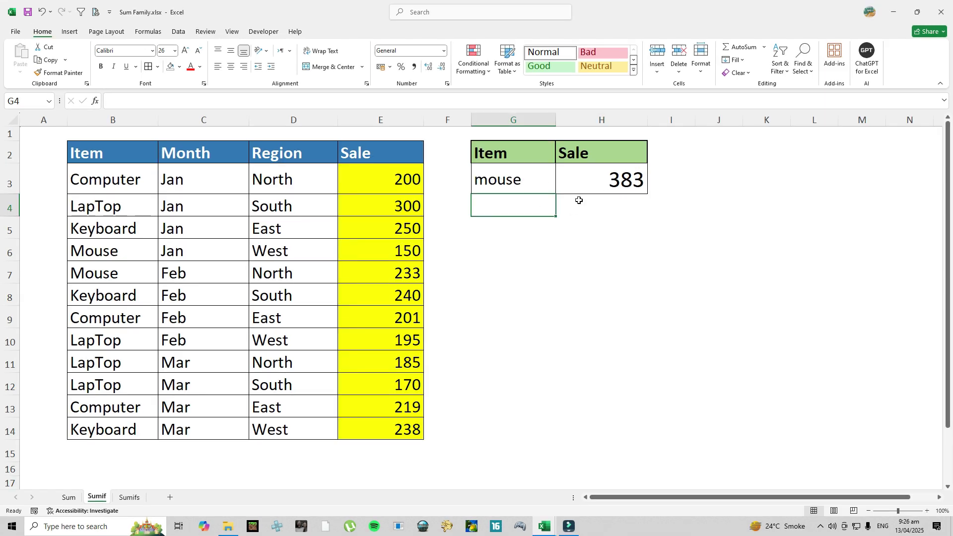
click(510, 182)
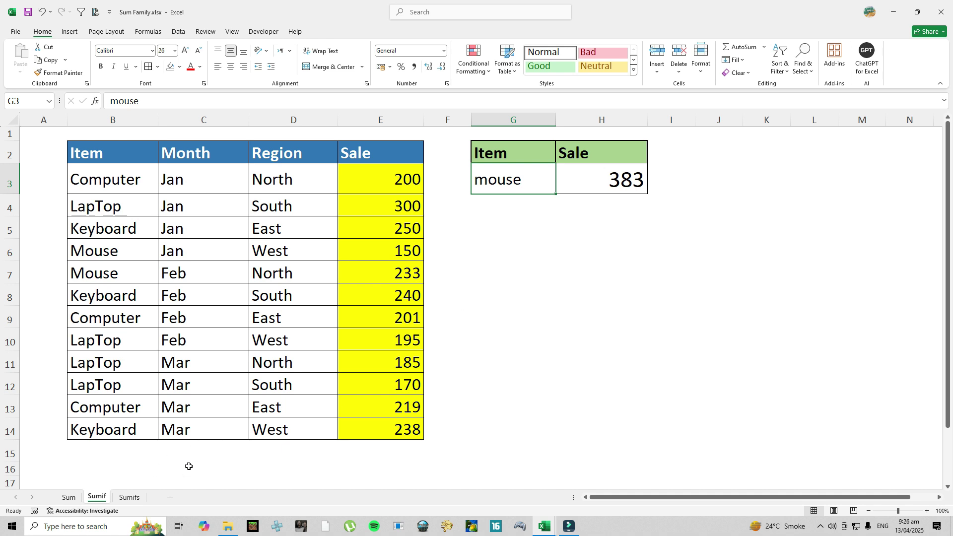
Step: Switch to the Sumifs sheet and examine the Item and Month criteria in G3 and H3 and their Sale cell
click(129, 497)
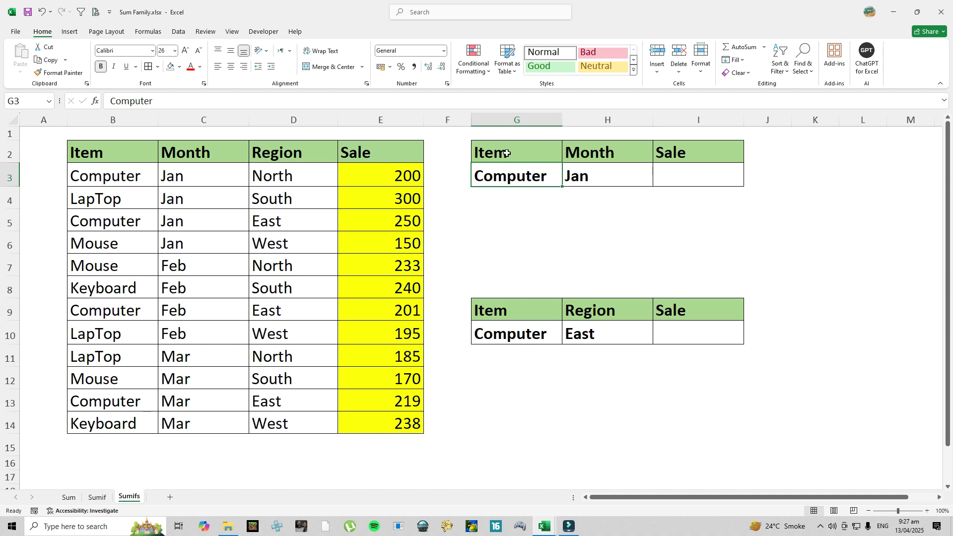
click(513, 177)
click(597, 155)
click(594, 176)
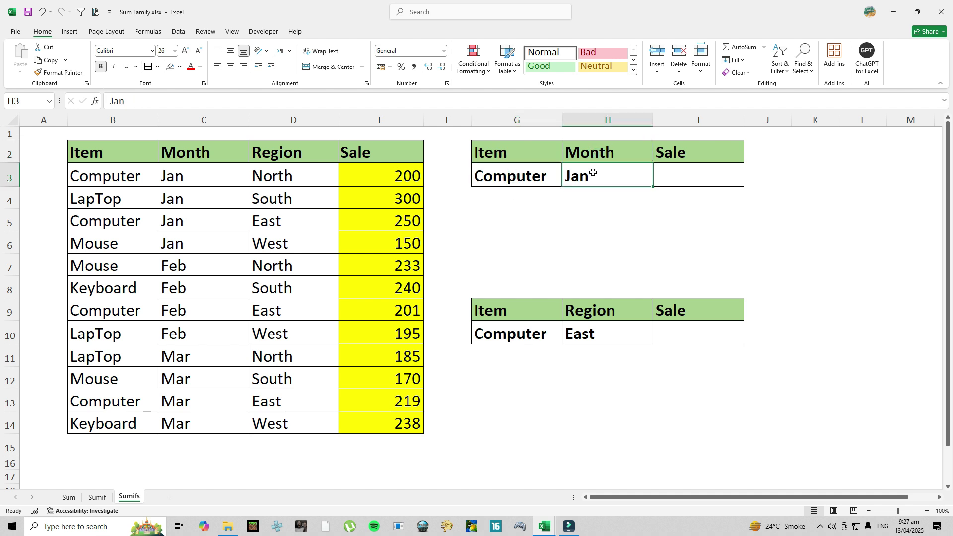
click(678, 184)
click(553, 172)
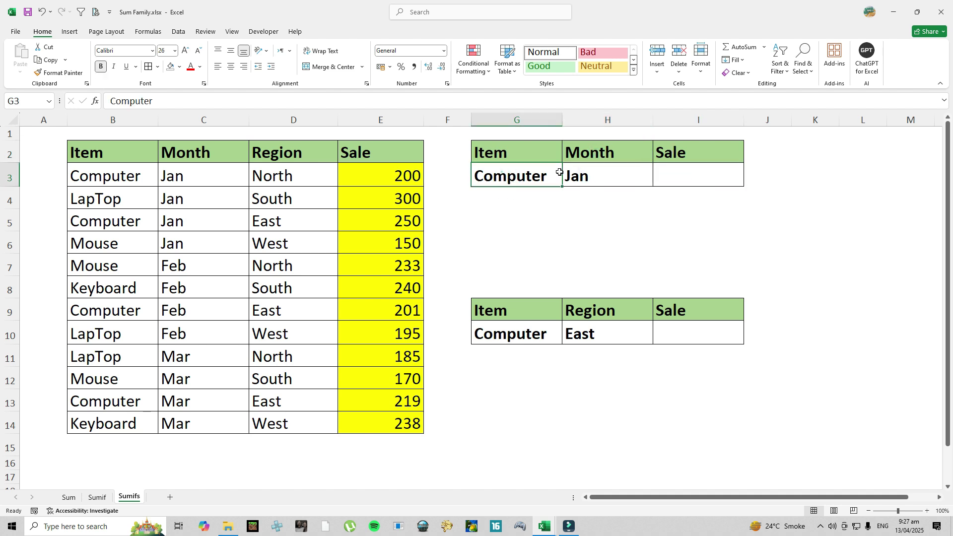
click(590, 174)
Step: Start a SUMIFS formula in I3 with the sales in E3:E14 as the sum range
click(667, 176)
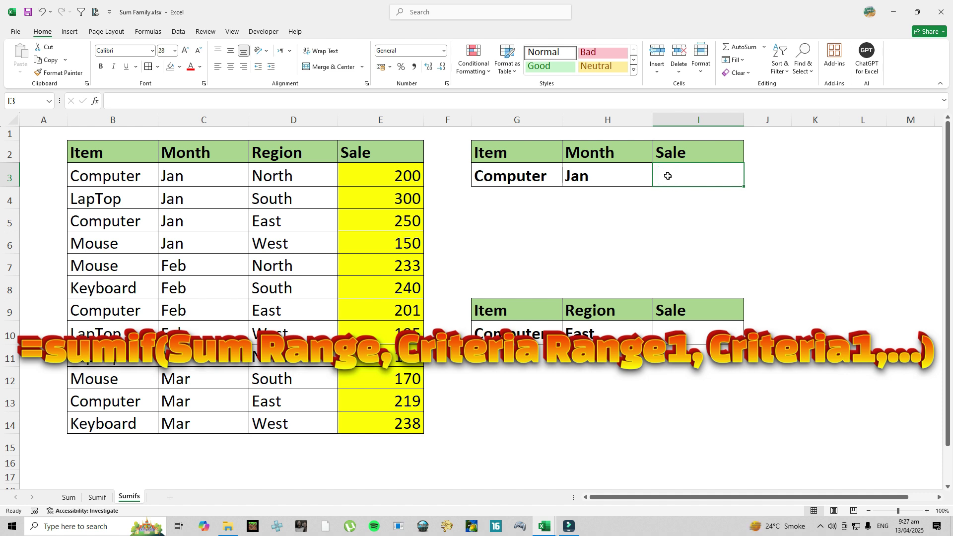
text(=)
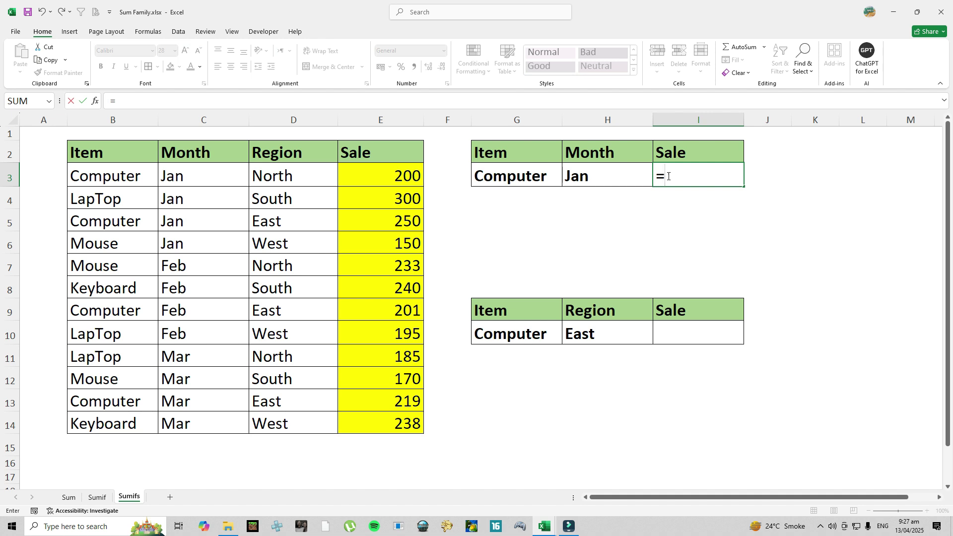
key(Escape)
text(=)
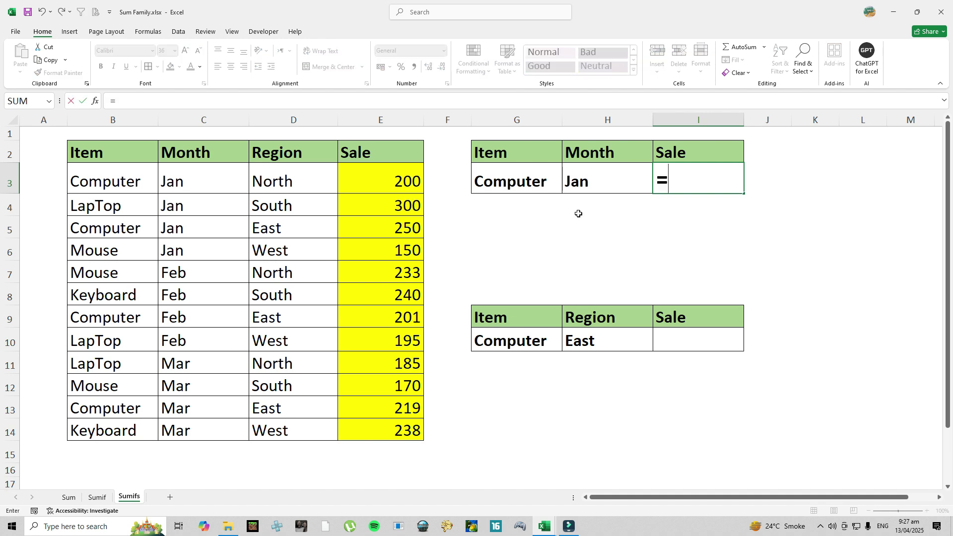
text(sum)
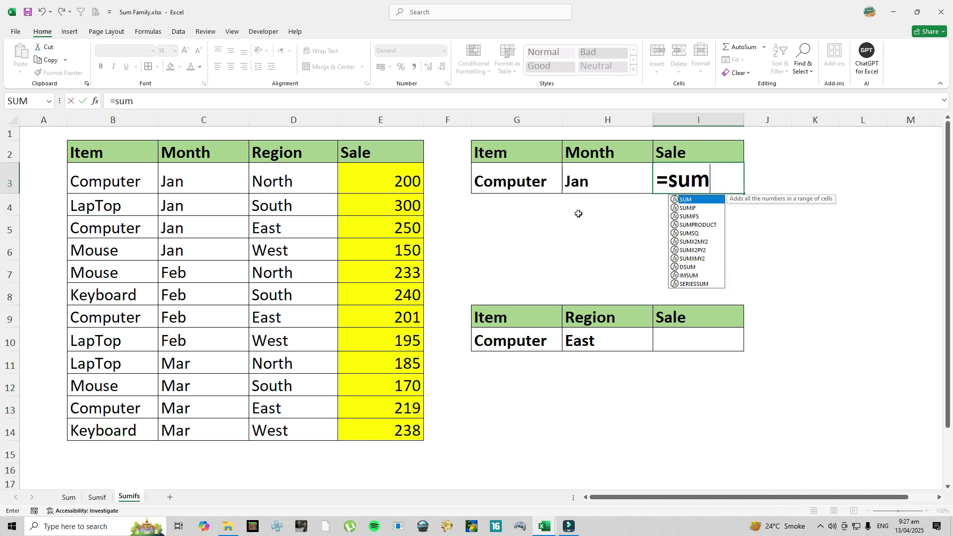
text(ifs)
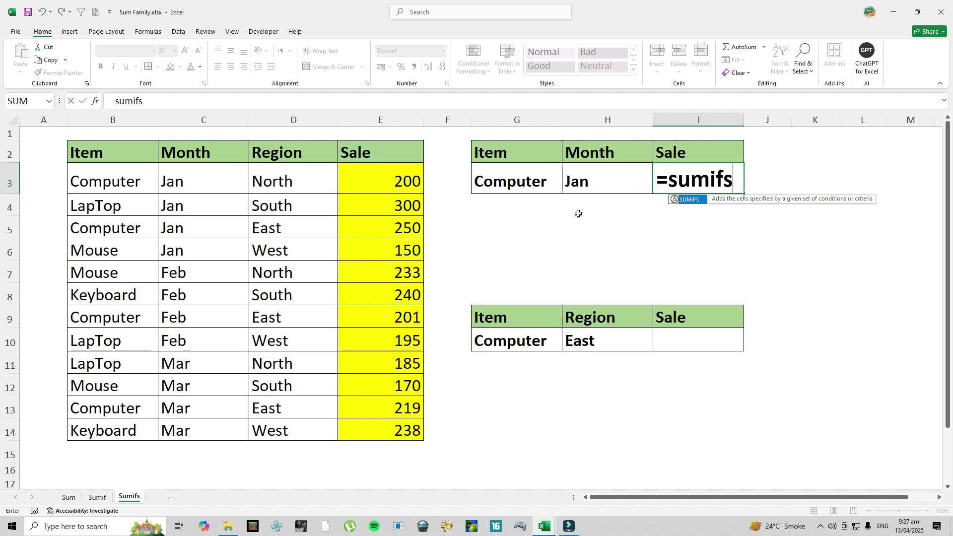
key(Tab)
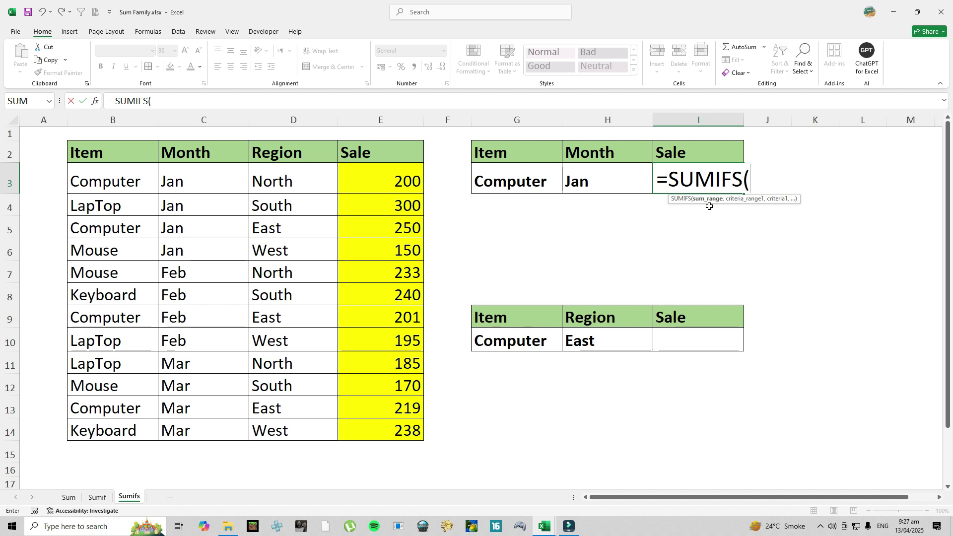
click(396, 184)
drag(396, 207, 373, 426)
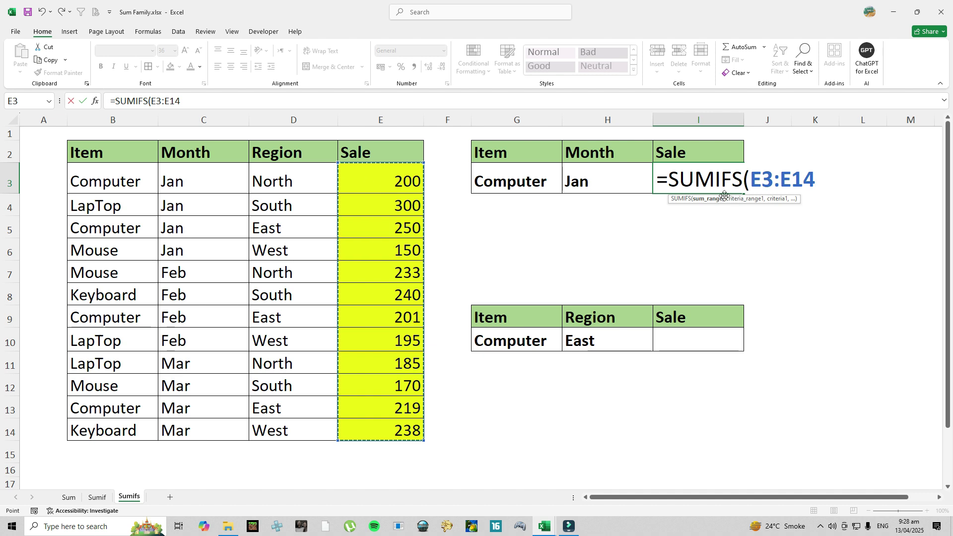
Step: Complete the SUMIFS formula in I3 with B3:B14 as the first criteria range and G3 as its criterion
text(,)
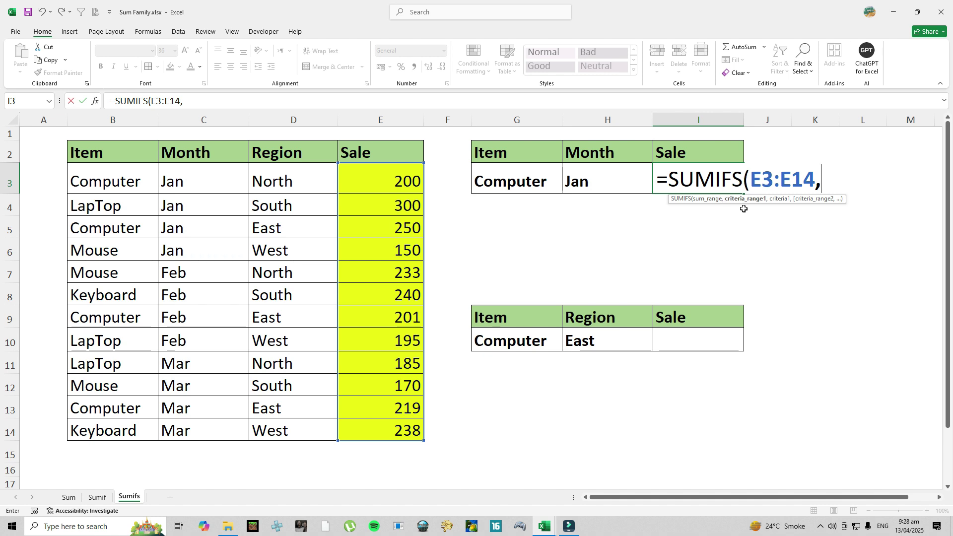
drag(111, 181, 110, 428)
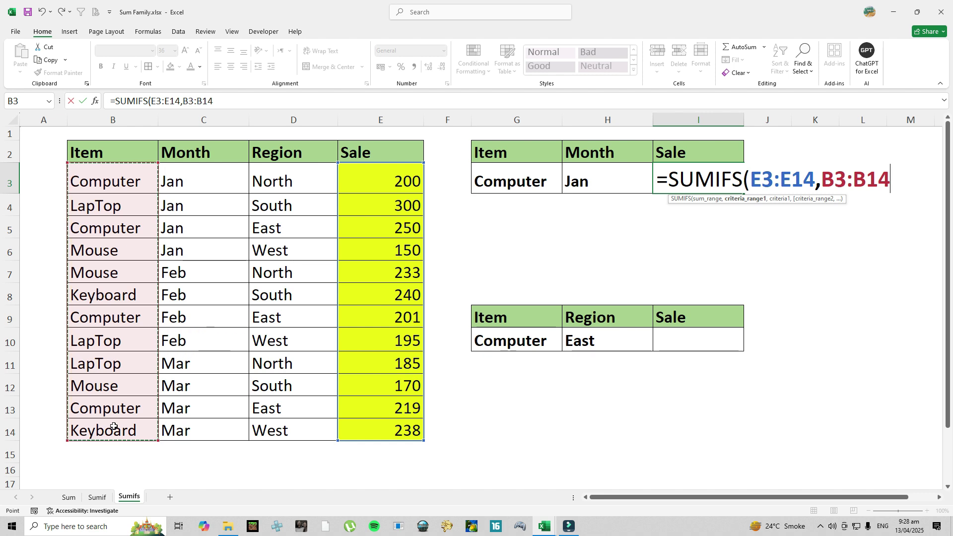
text(,)
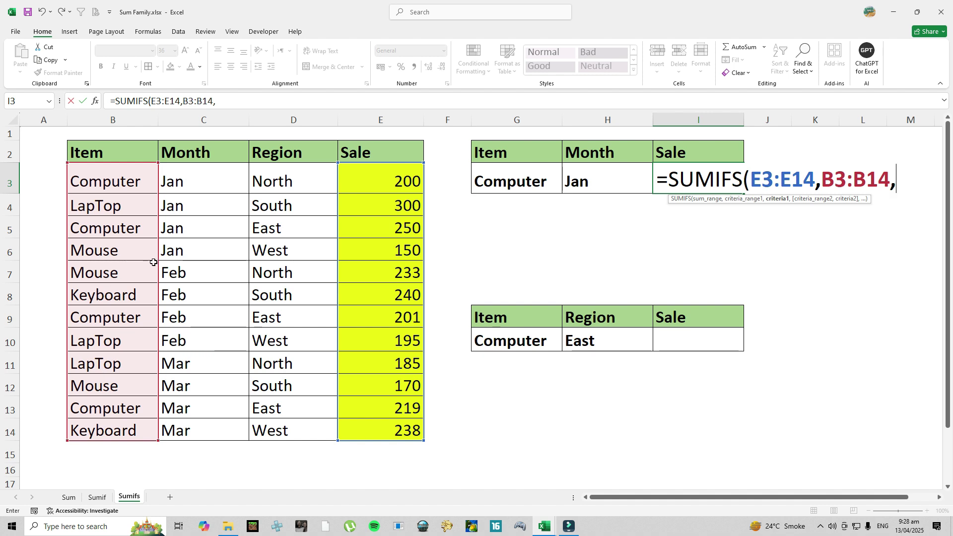
click(499, 181)
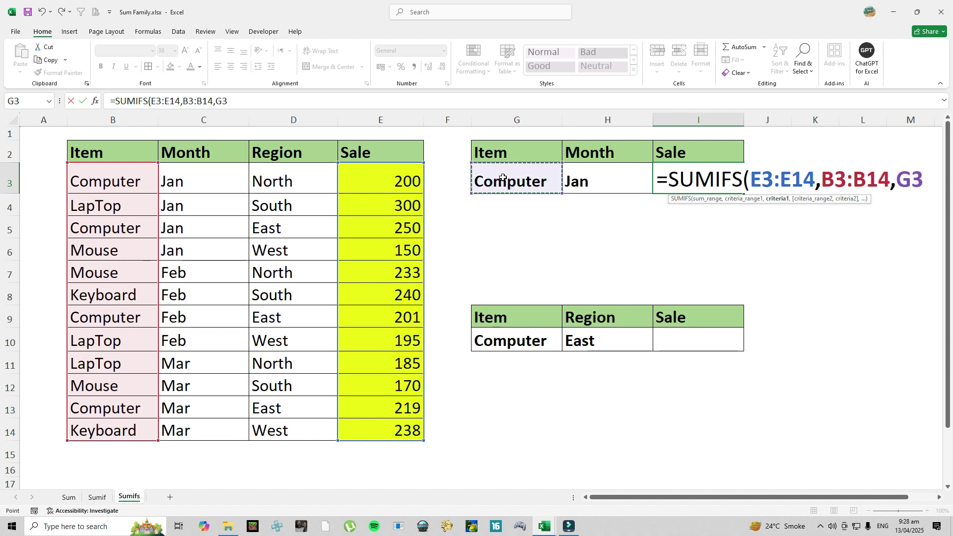
text())
key(Return)
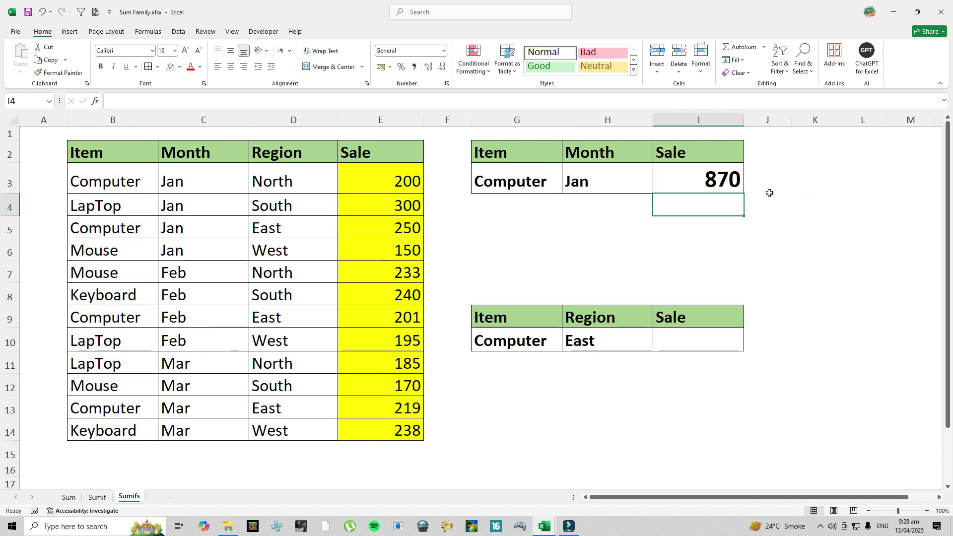
Step: Extend the formula in I3 with the month condition so it reads =SUMIFS(E3:E14,B3:B14,G3,C3:C14,H3)
click(721, 186)
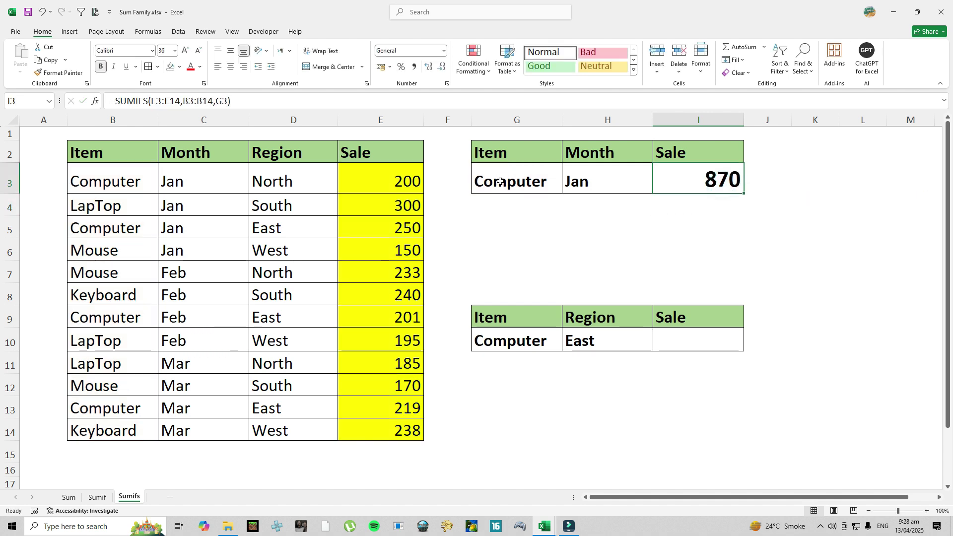
click(582, 182)
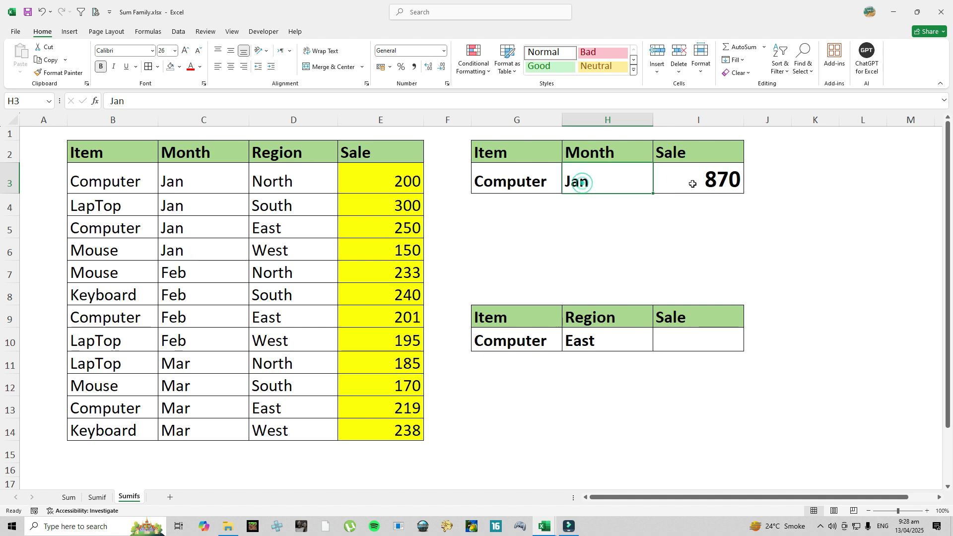
click(710, 181)
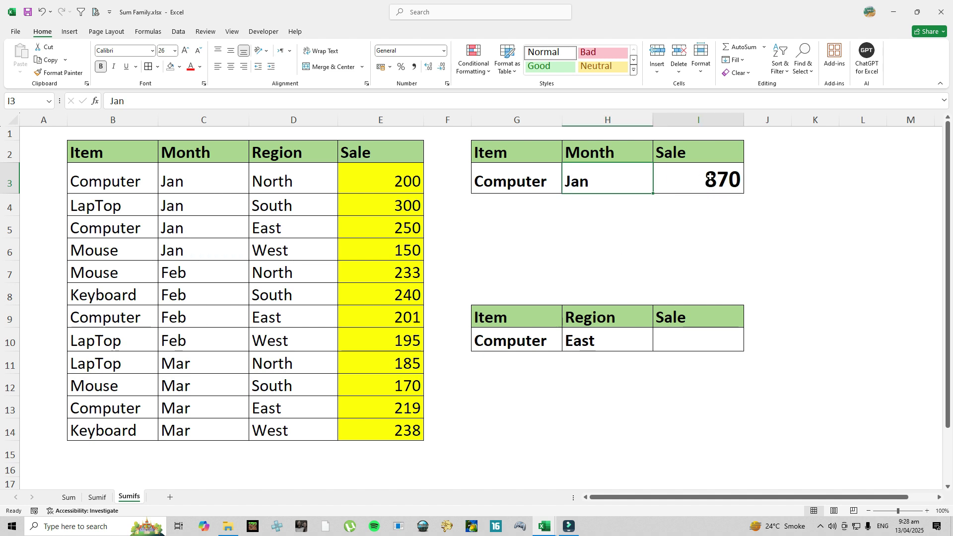
double_click(710, 181)
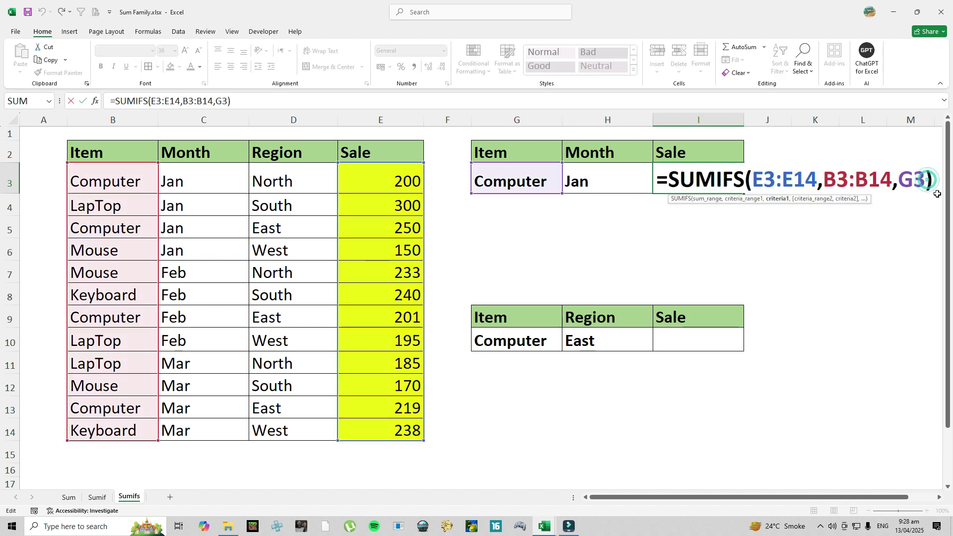
key(BackSpace)
text(,)
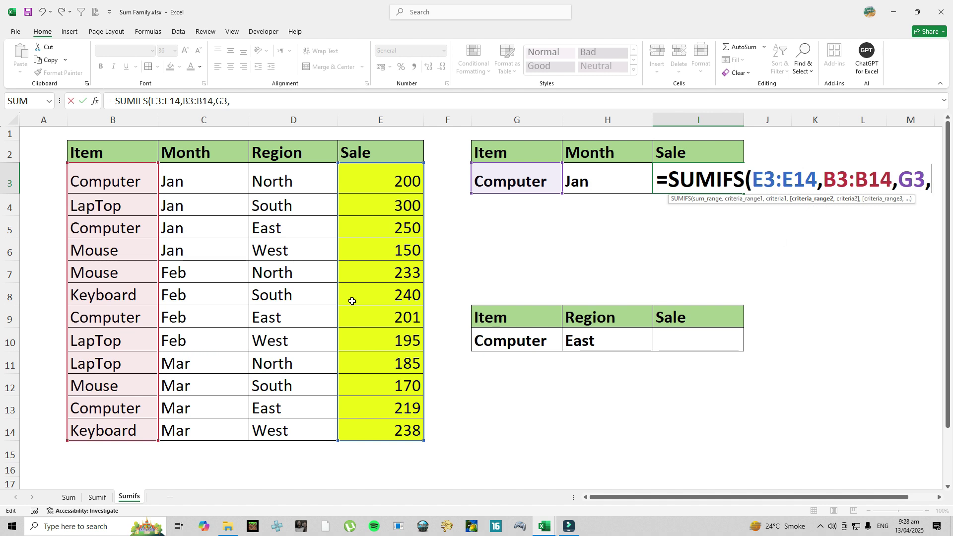
drag(200, 181, 194, 427)
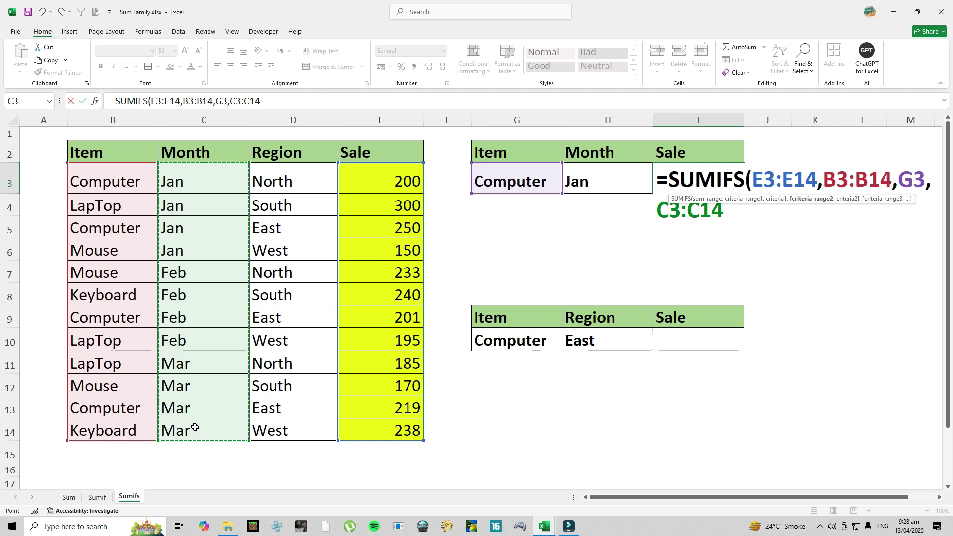
text(,)
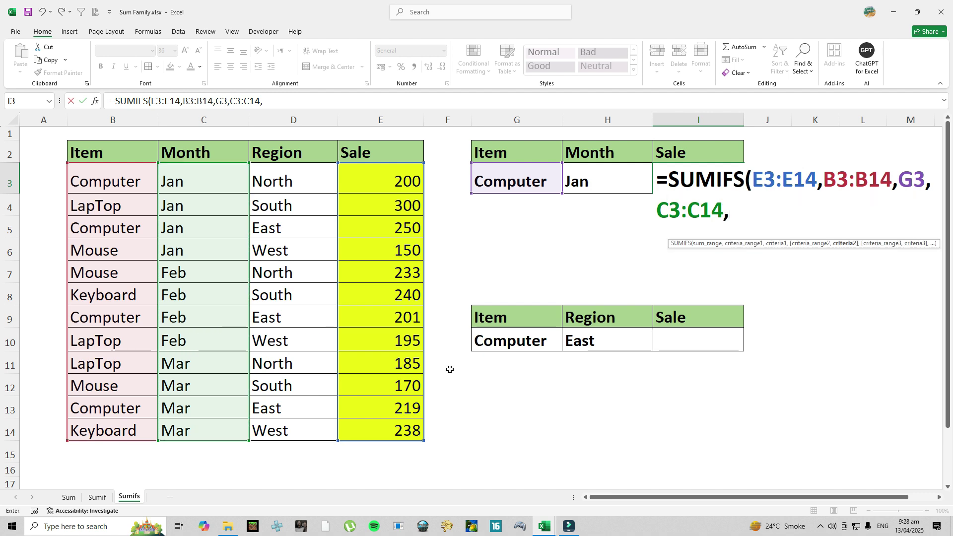
click(597, 179)
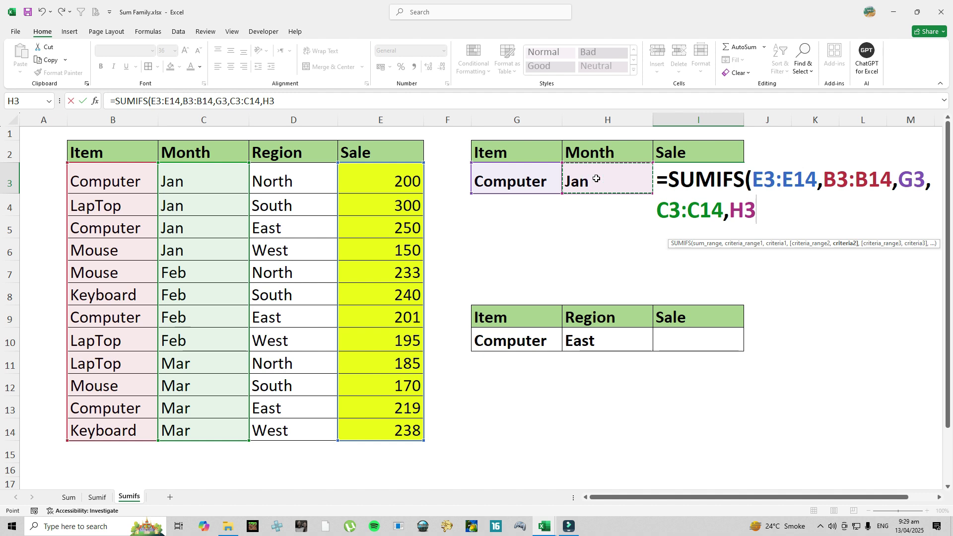
text())
key(Return)
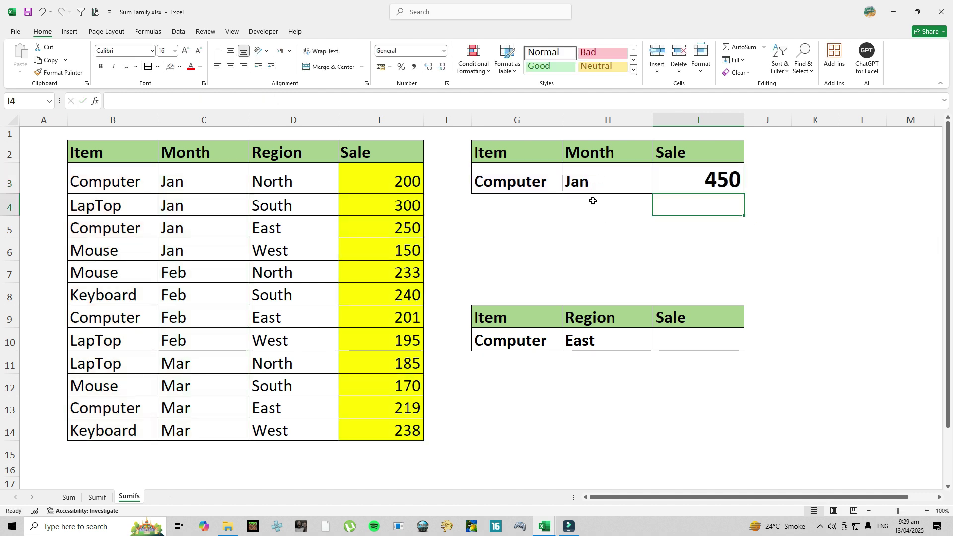
click(685, 179)
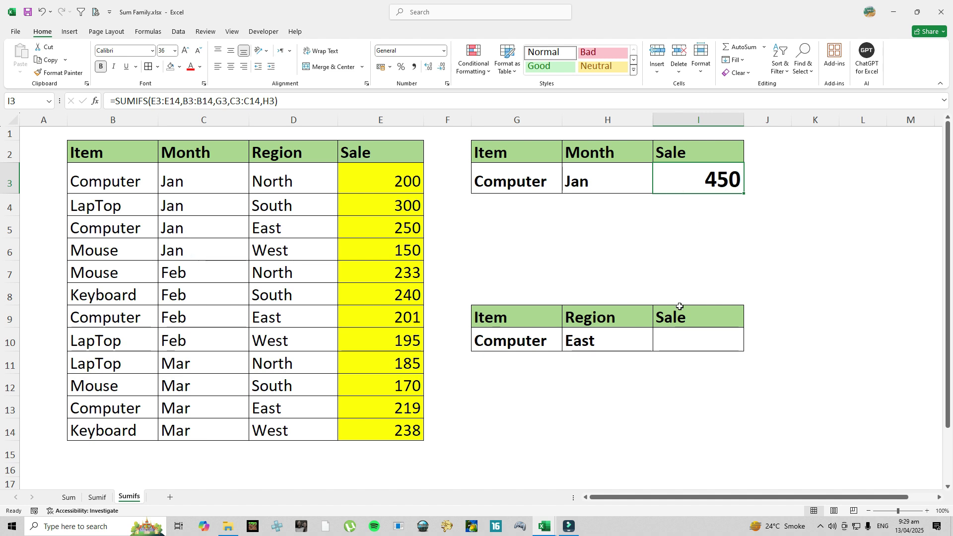
Step: Start a SUMIFS formula in I10 with the sales in E3:E14 as the sum range
click(681, 341)
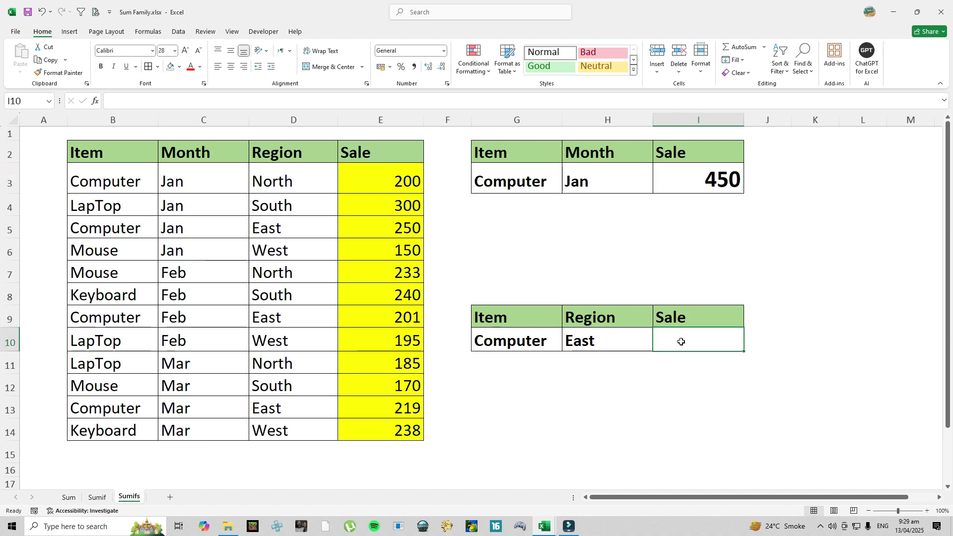
text(=sumifs)
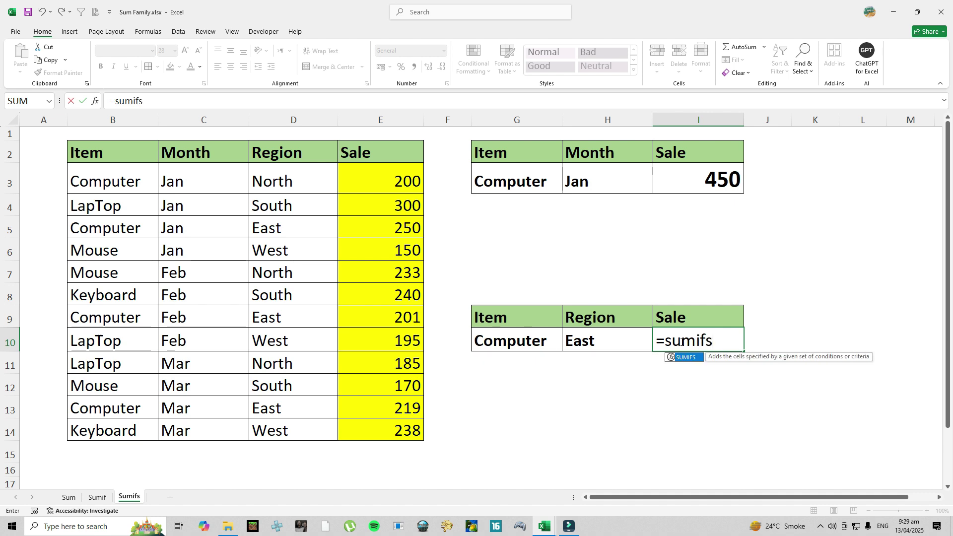
key(Tab)
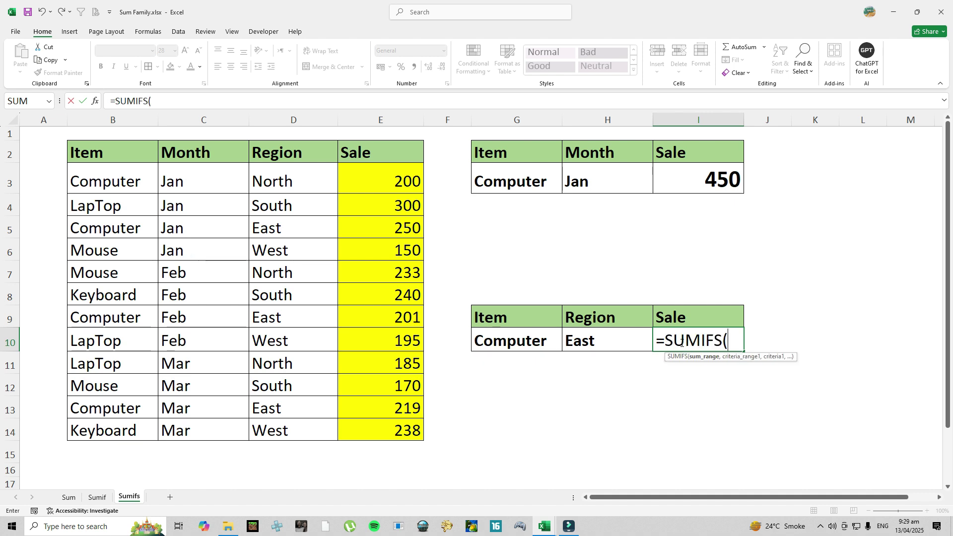
drag(389, 181, 386, 428)
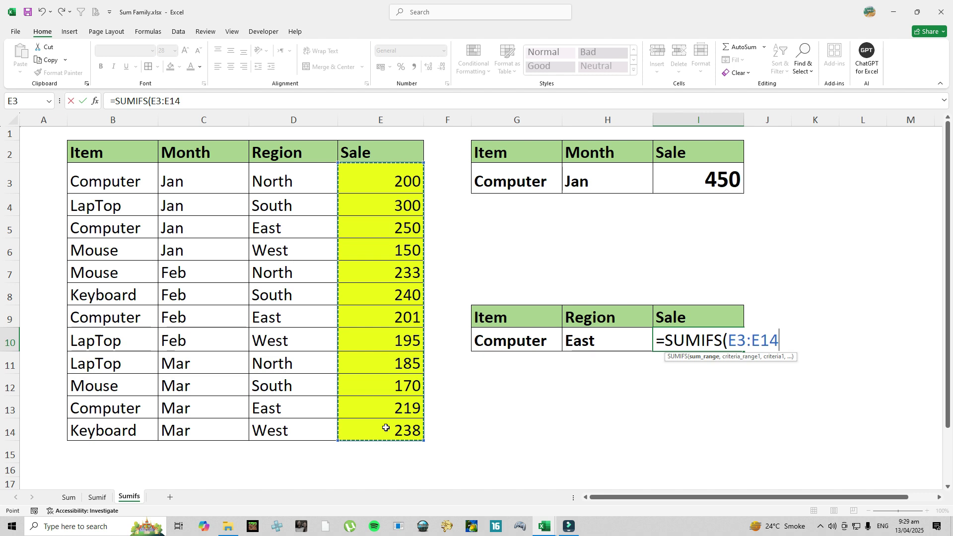
text(,)
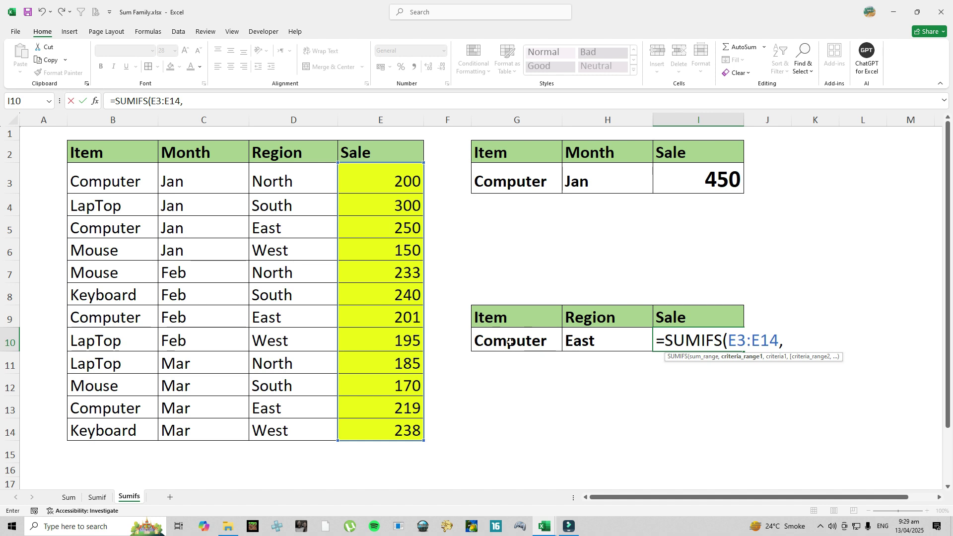
Step: Add B3:B14 as the first criteria range and G10 as its criterion to the SUMIFS formula in I10
drag(94, 181, 100, 430)
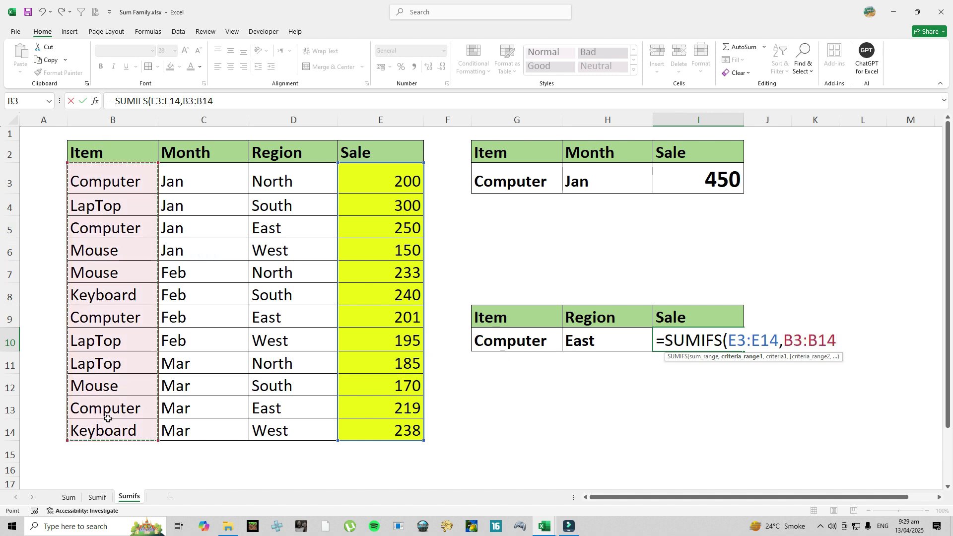
text(,)
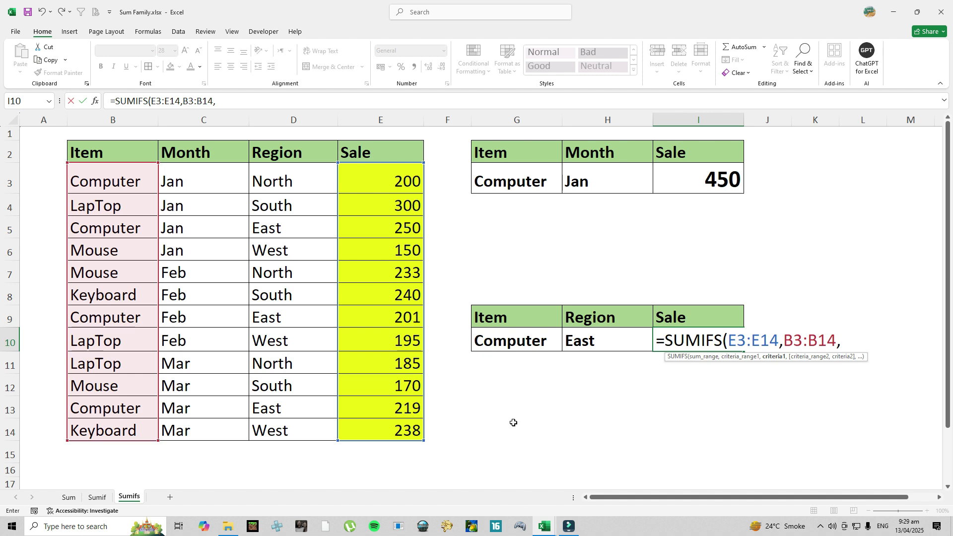
click(500, 344)
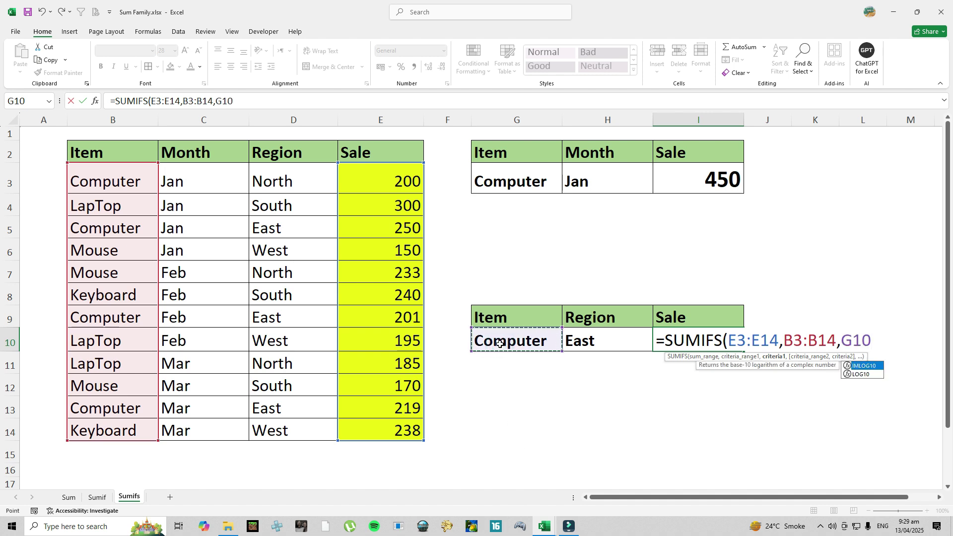
text(,)
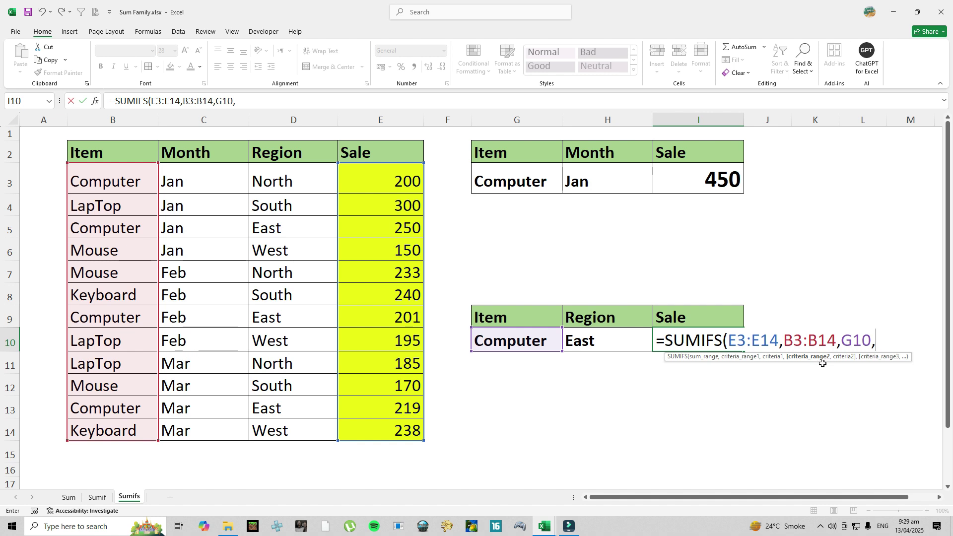
Step: Complete the formula in I10 with the region condition so it reads =SUMIFS(E3:E14,B3:B14,G10,D3:D14,H10)
click(266, 180)
drag(267, 210, 283, 427)
text(,)
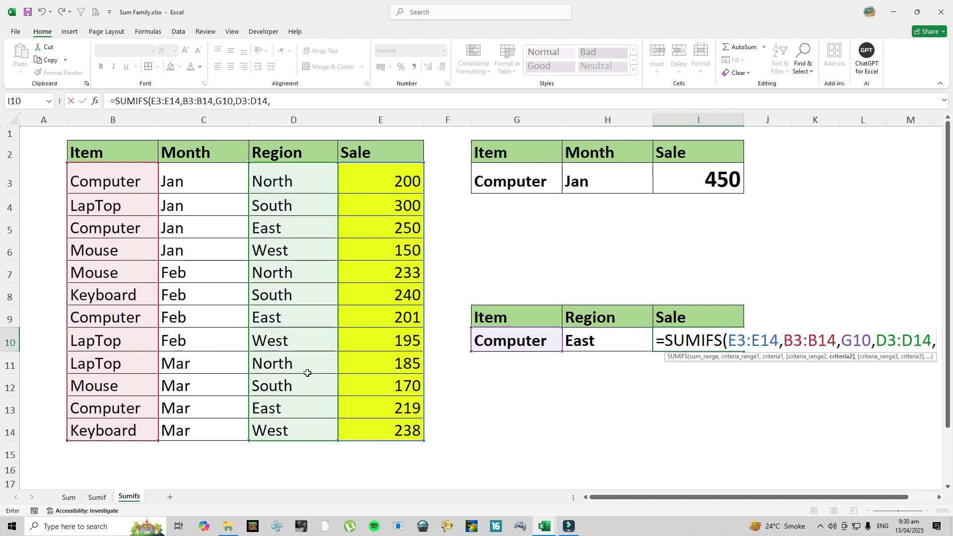
click(583, 342)
text())
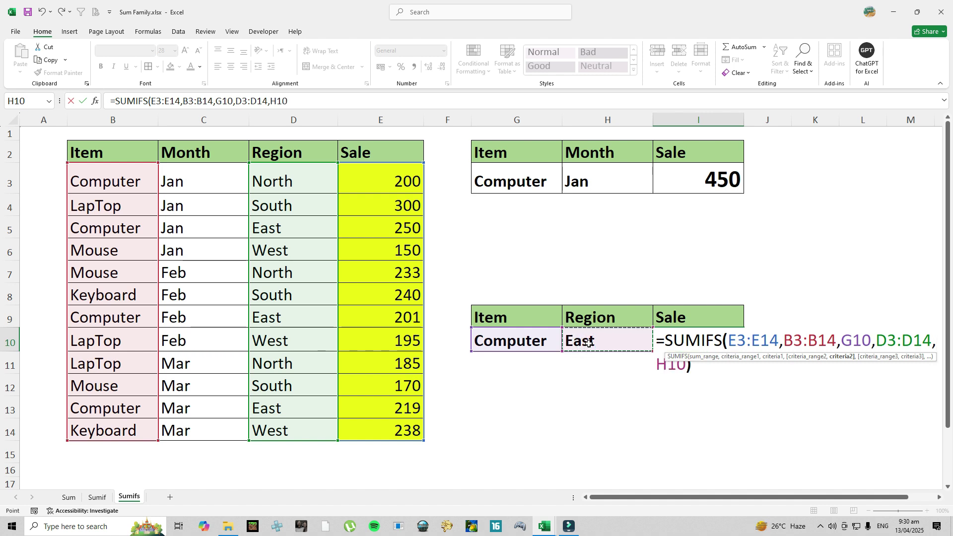
key(Return)
key(Up)
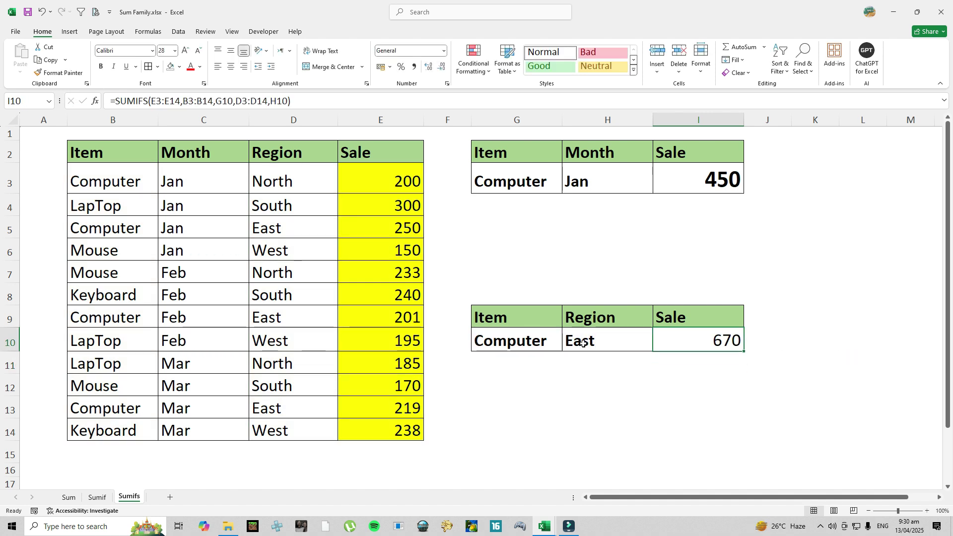
Step: Review the Item, Region and Sale cells in row 10 and change the Region criterion in H10 to West
click(512, 342)
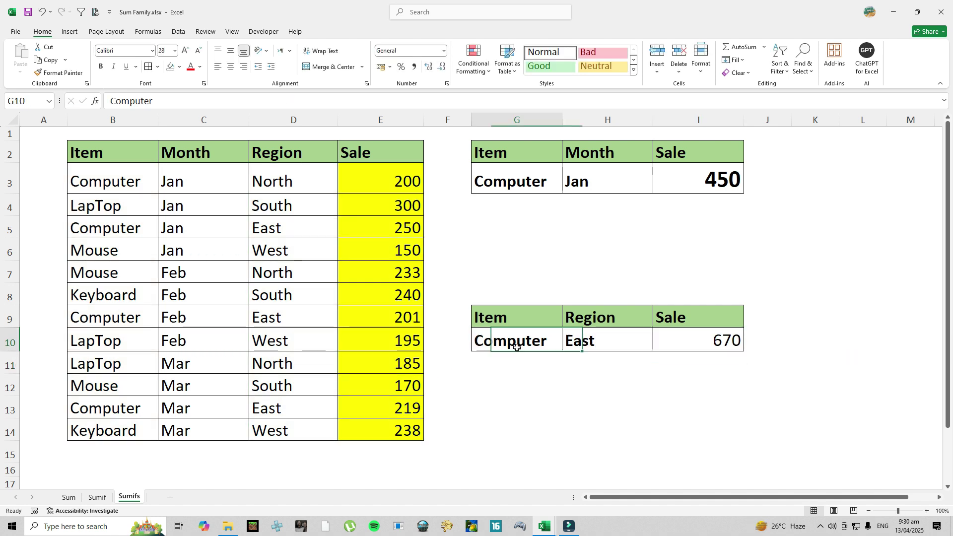
click(585, 342)
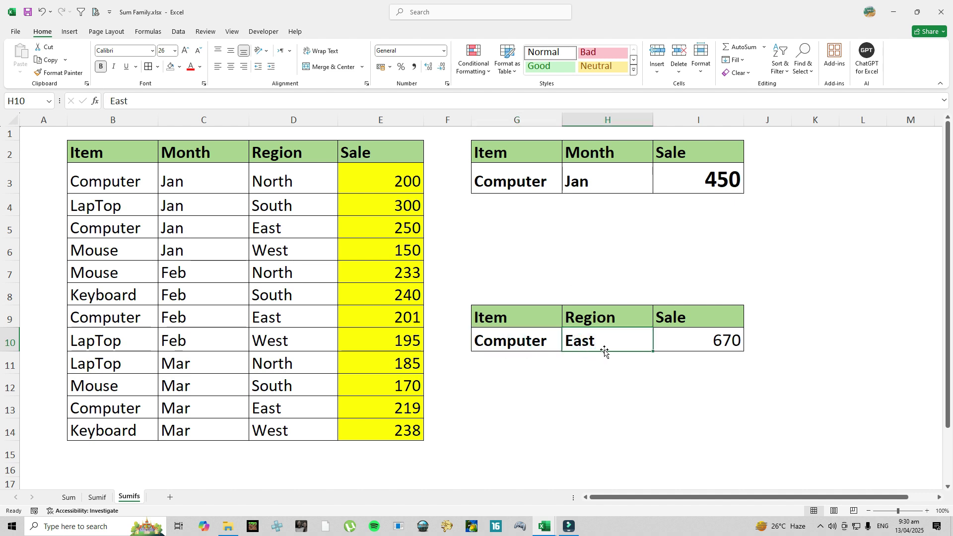
click(666, 348)
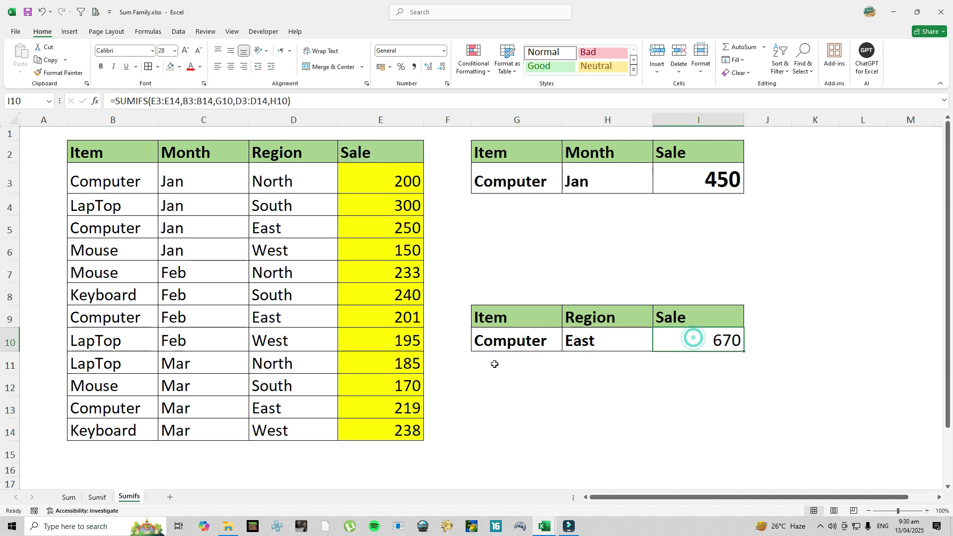
click(582, 341)
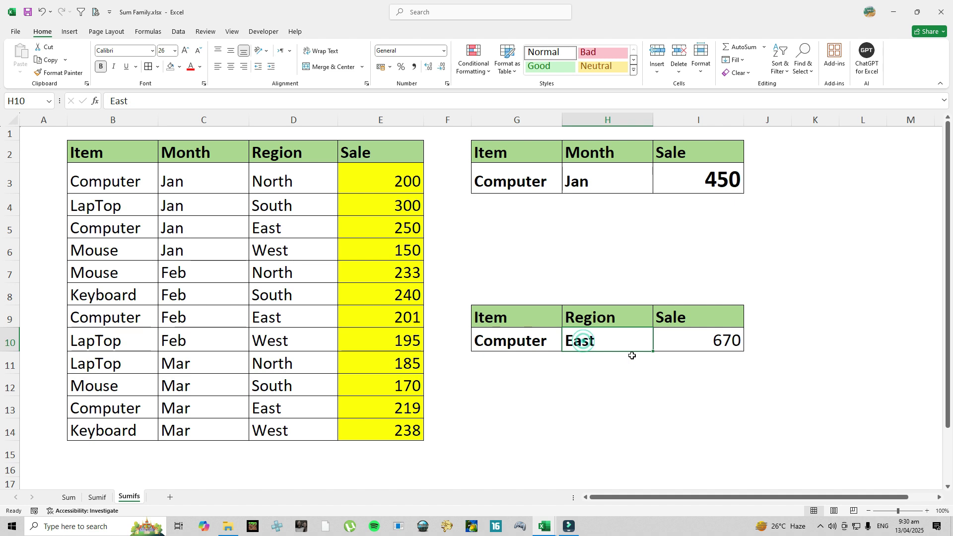
text(Wes)
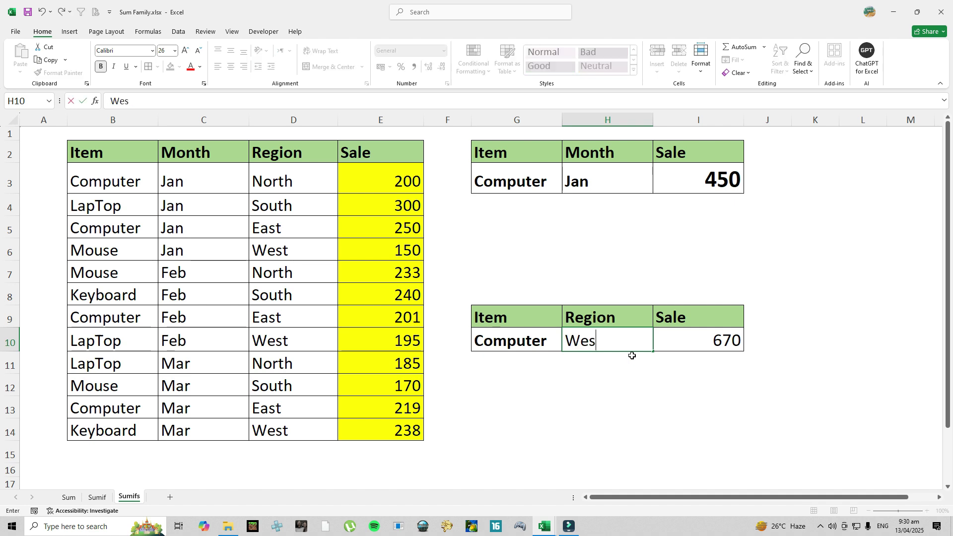
text(t)
key(Return)
click(731, 342)
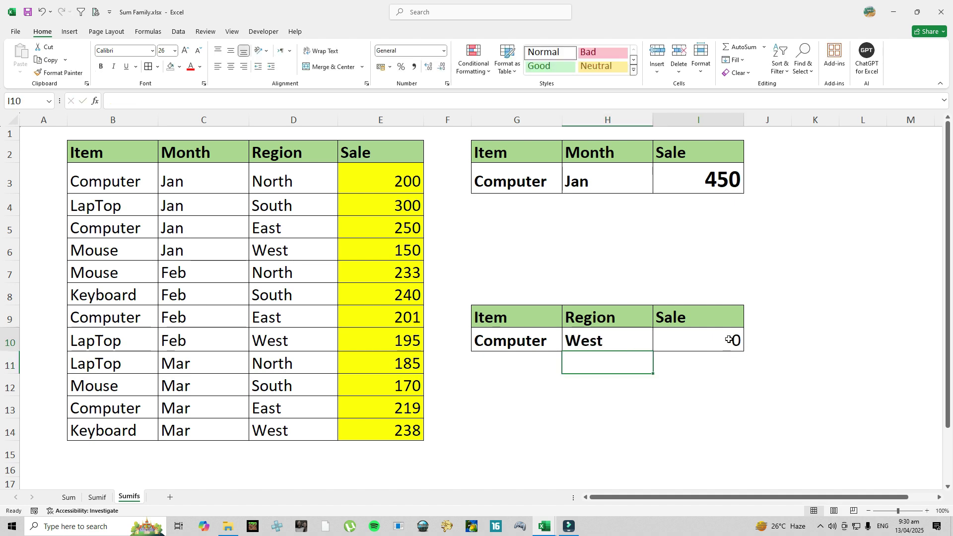
Step: Change the Item criterion in G10 to mouse and check the Sale result in I10
key(Left)
key(Left)
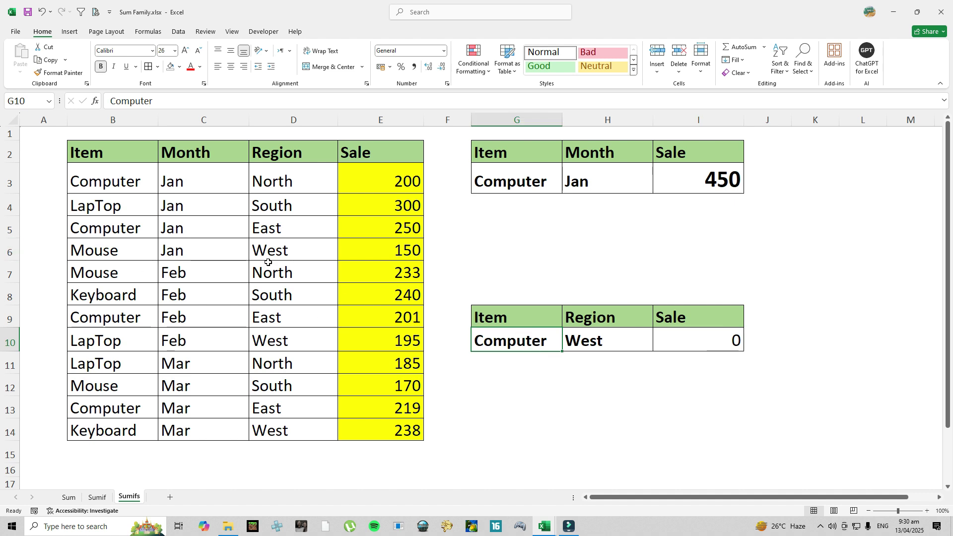
text(mouse)
key(Return)
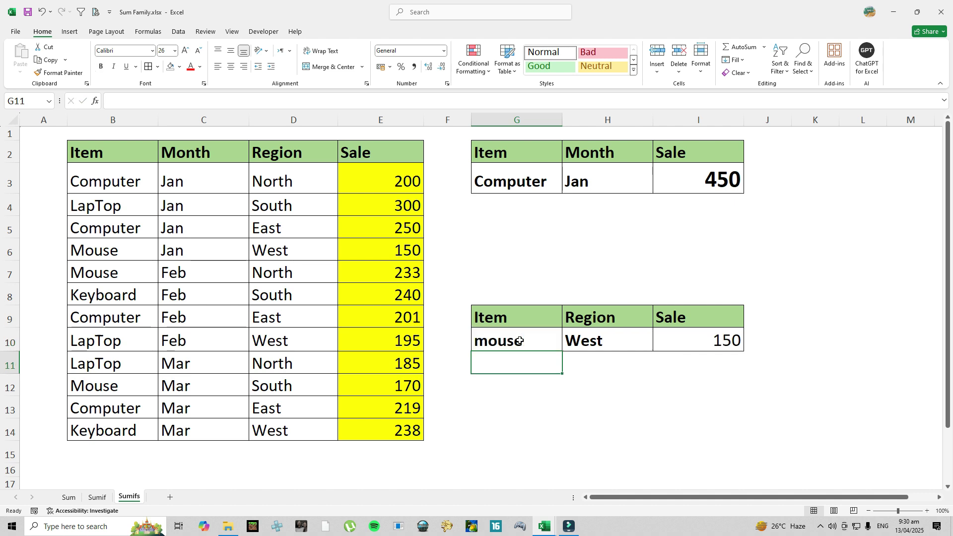
click(713, 344)
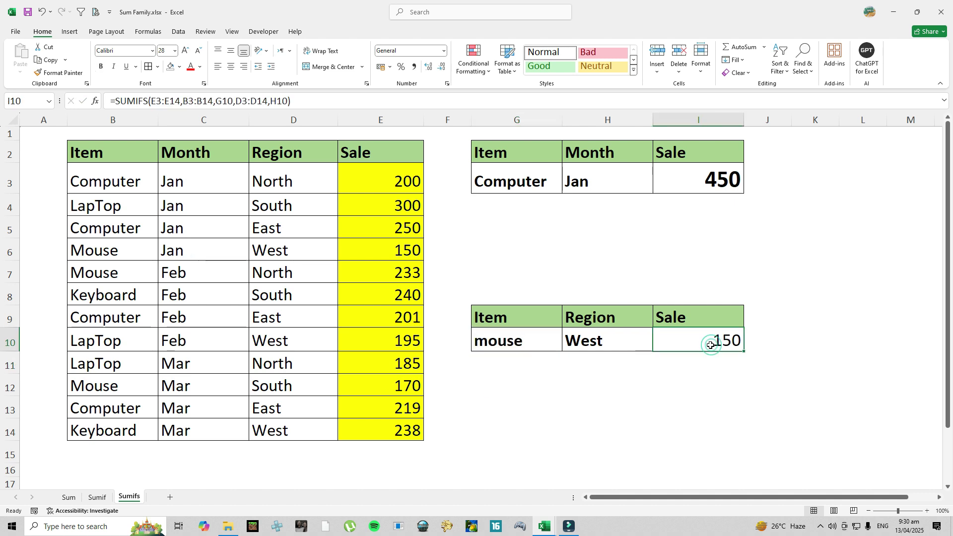